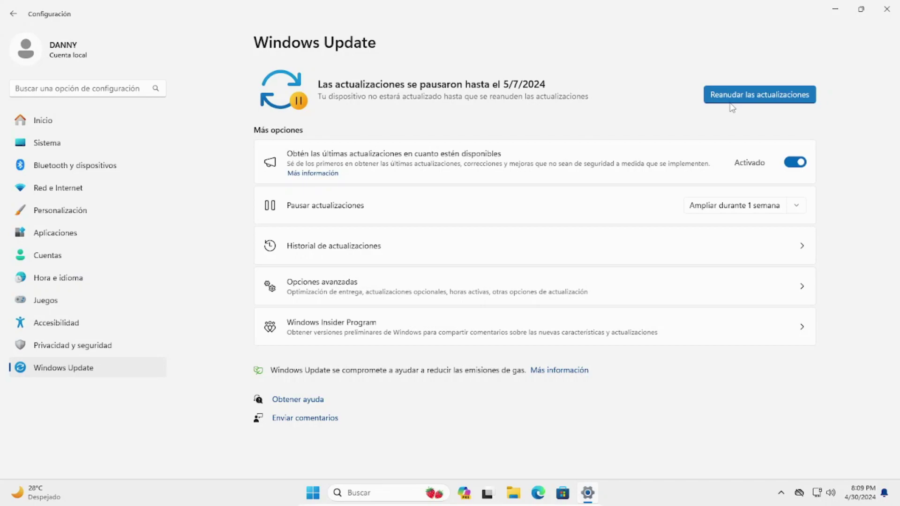
- Extend the Windows Update pause by 1 week, plus another 3 weeks, and close the Settings window
click(732, 209)
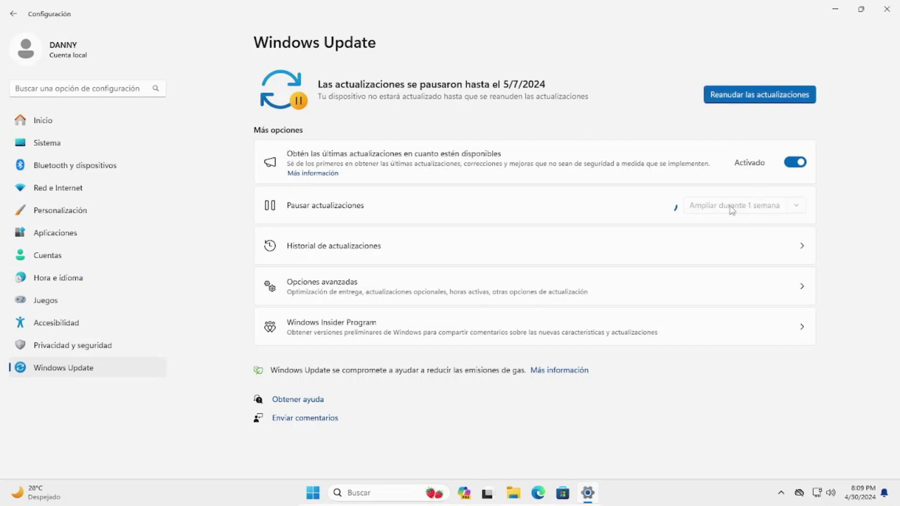
click(796, 211)
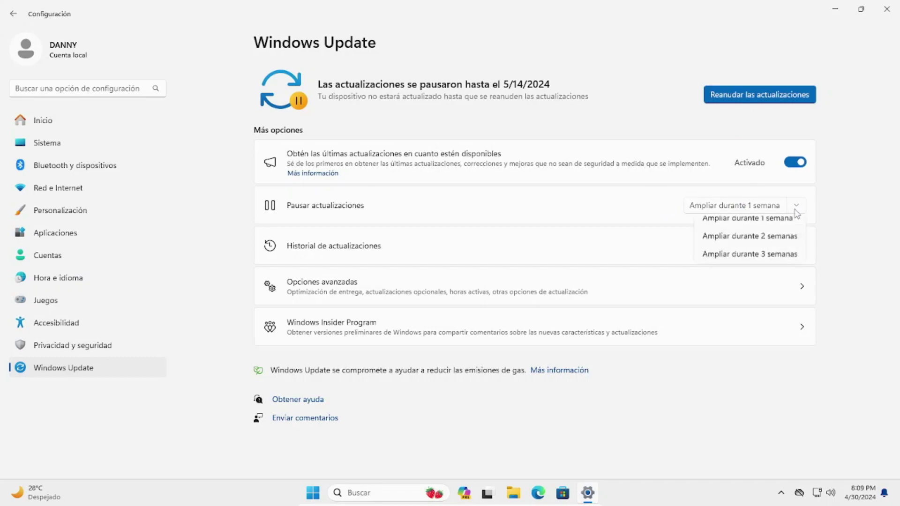
click(755, 264)
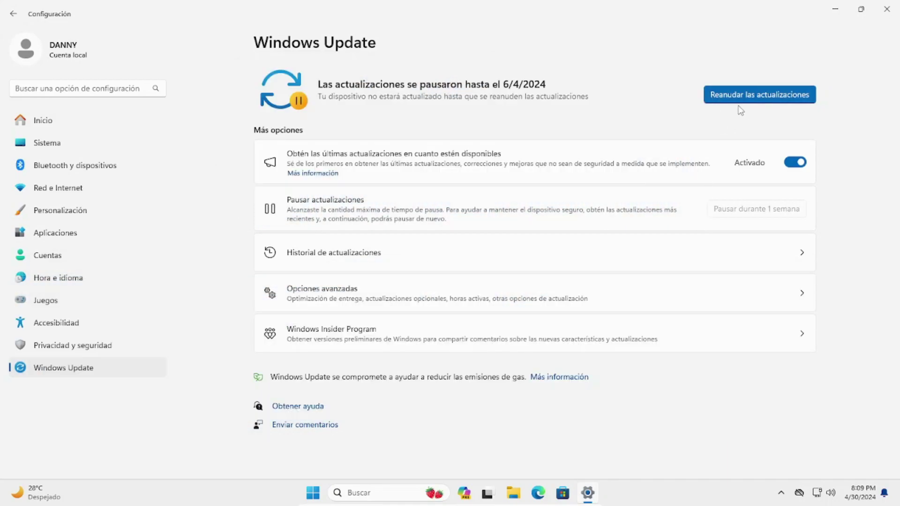
click(887, 9)
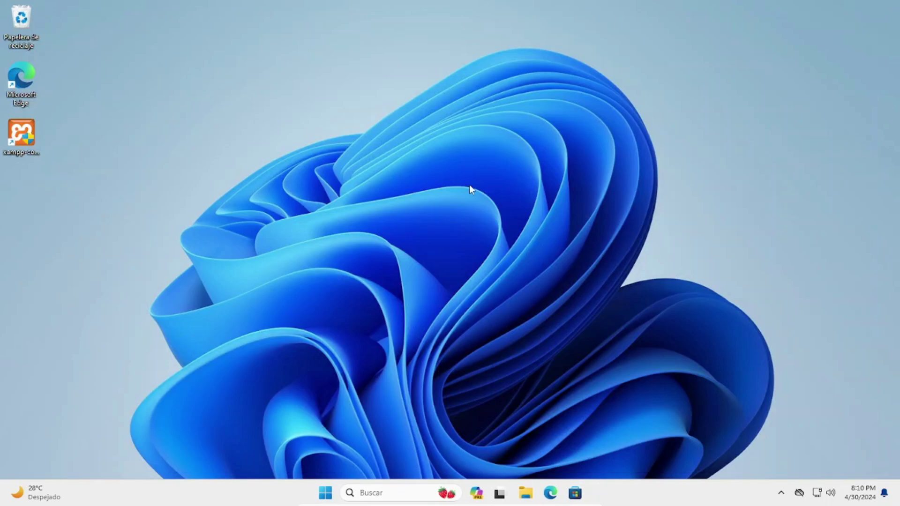
- Search Windows for "servicios" and open the Servicios console
key(super)
text(servicios)
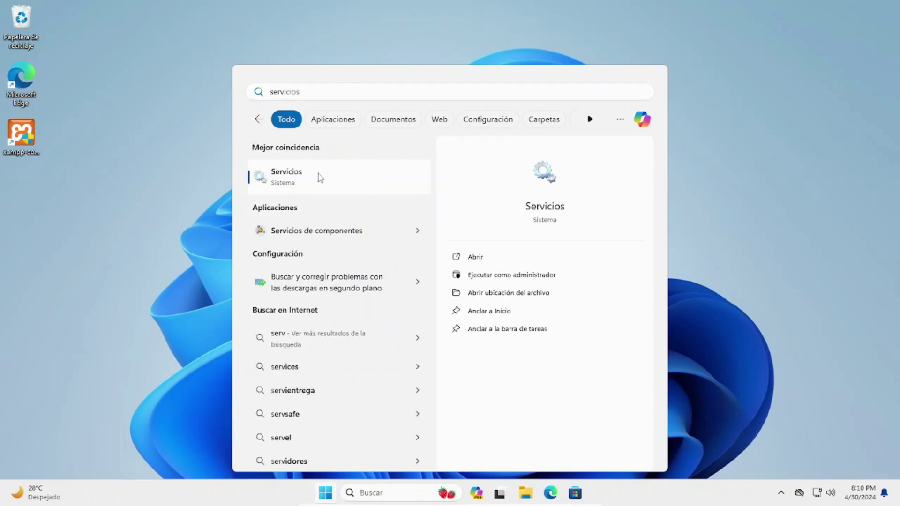
click(318, 176)
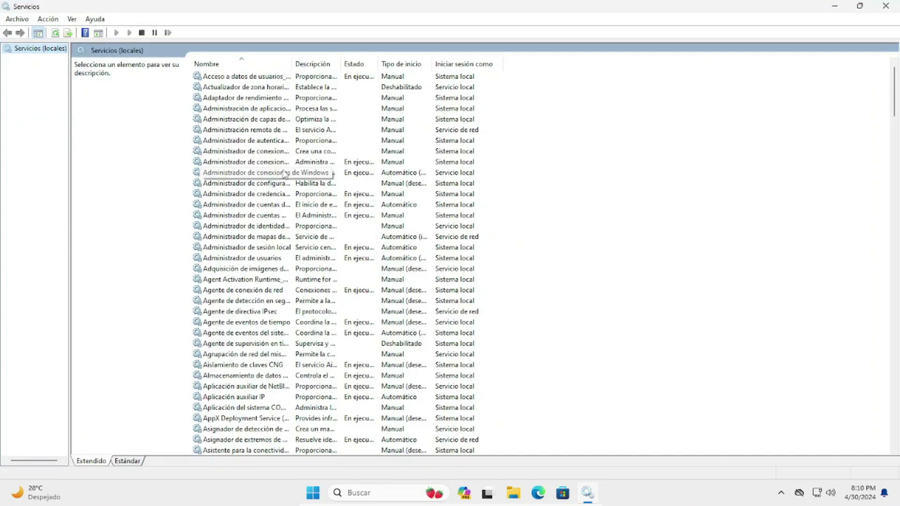
- Find the Windows Update service among the local services and stop it
click(253, 177)
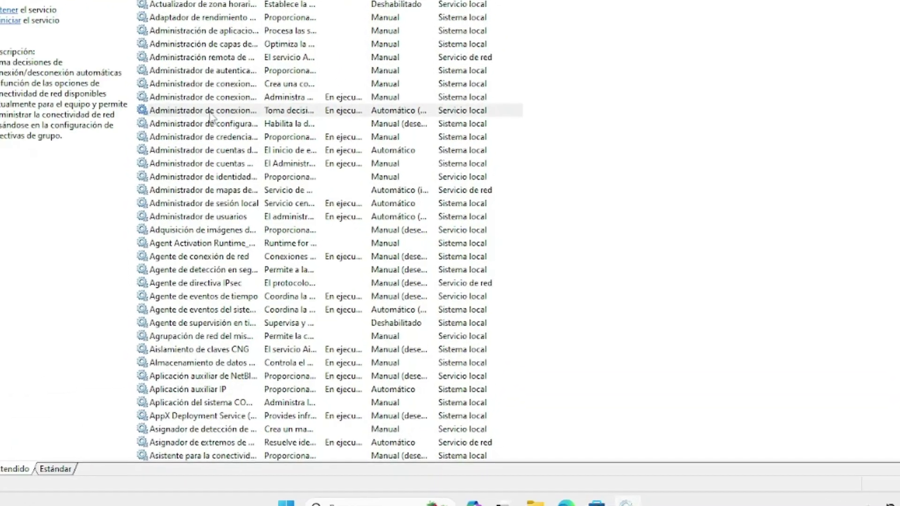
key(w)
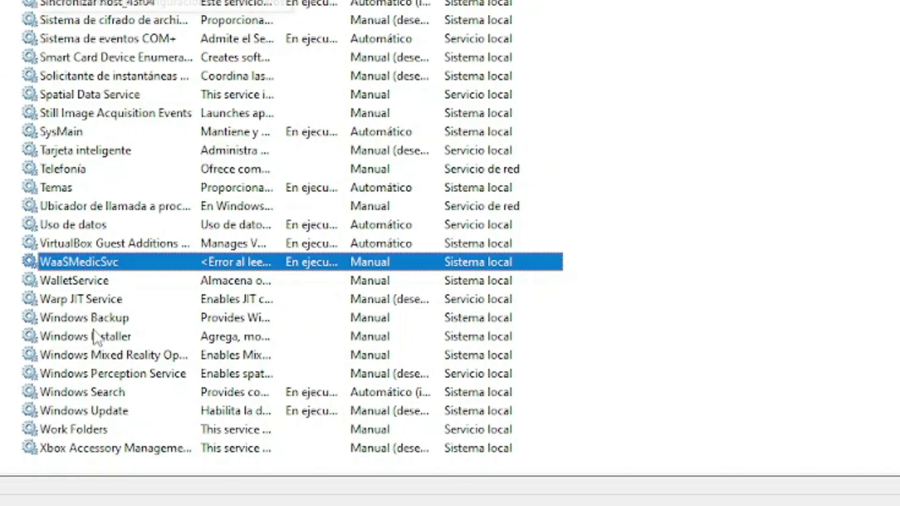
click(81, 412)
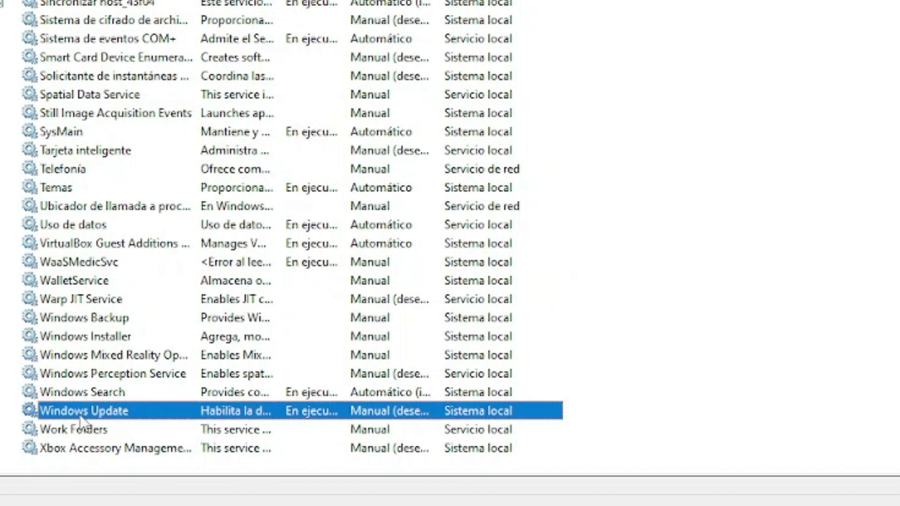
right_click(80, 412)
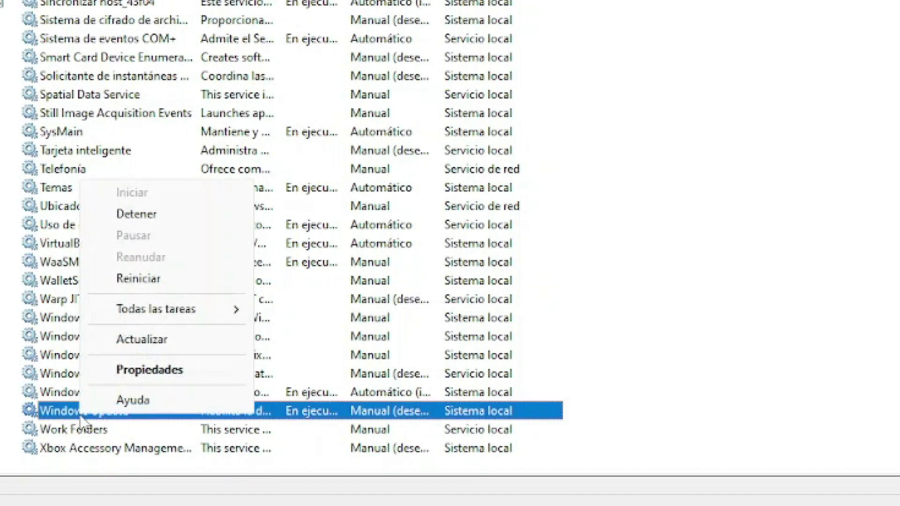
click(123, 215)
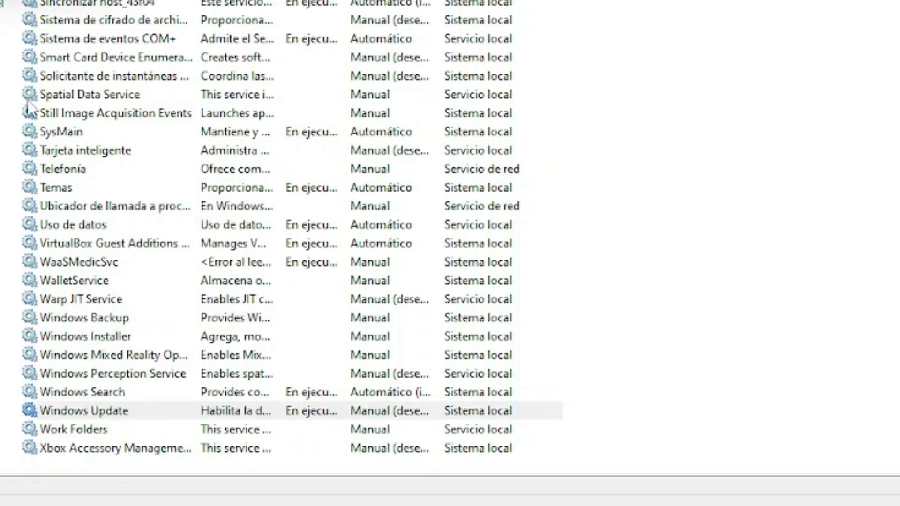
- Set the Windows Update service's startup type to Automático, apply it, and start the service from its properties
click(117, 412)
right_click(99, 413)
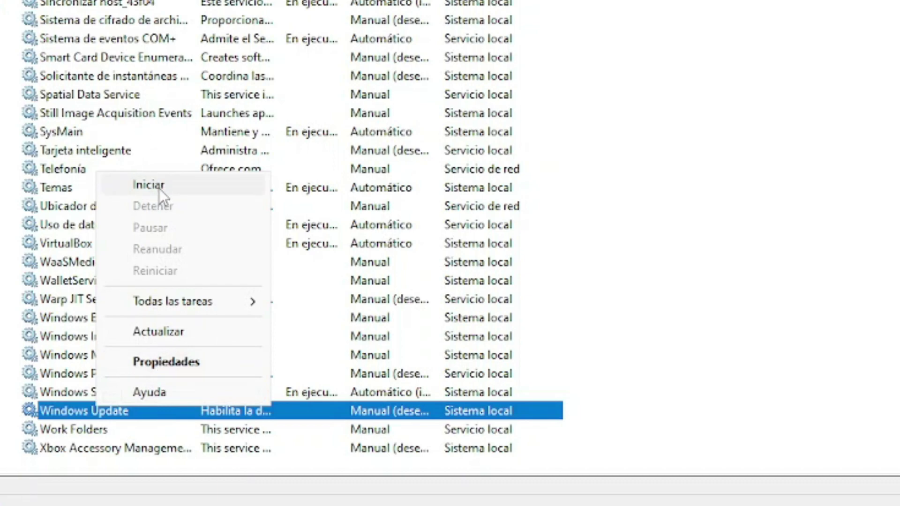
click(151, 368)
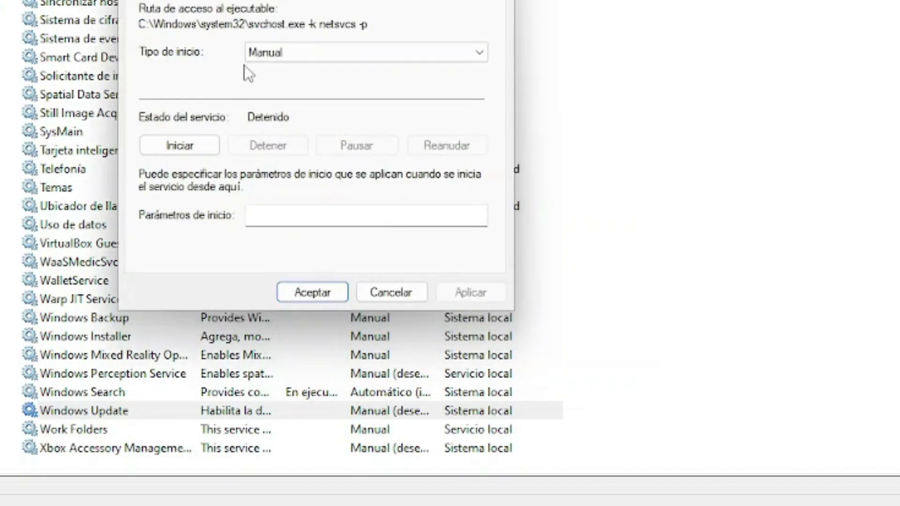
click(253, 54)
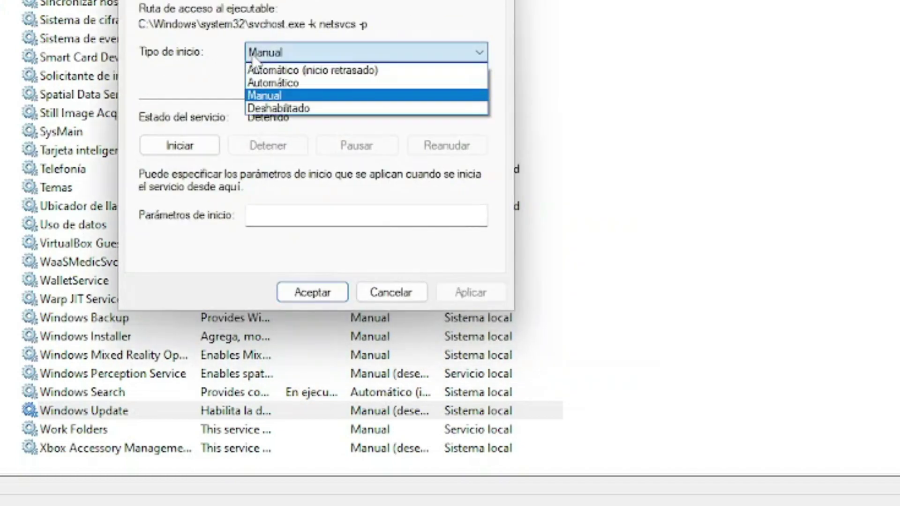
click(281, 82)
click(471, 293)
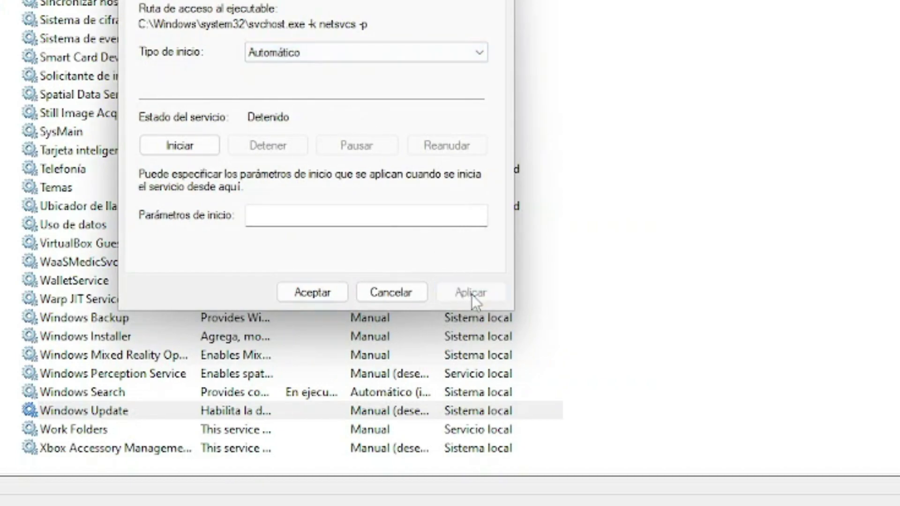
click(180, 146)
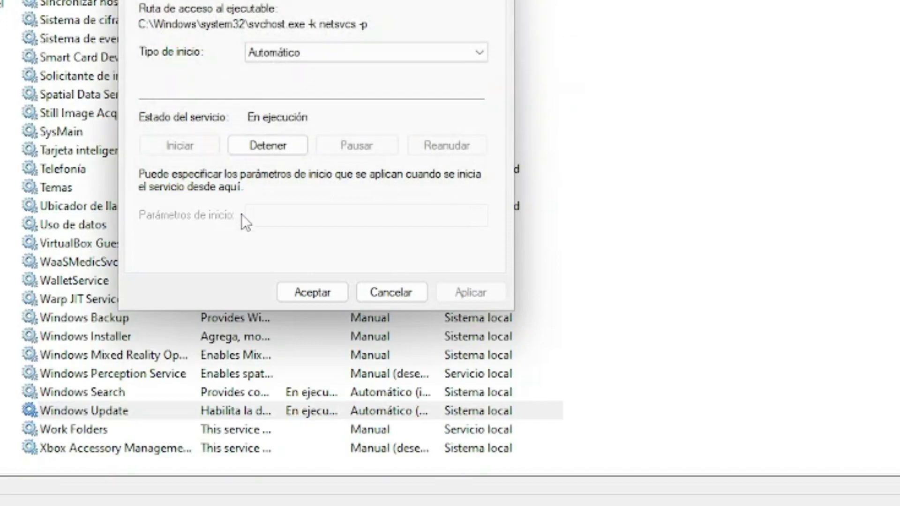
click(309, 293)
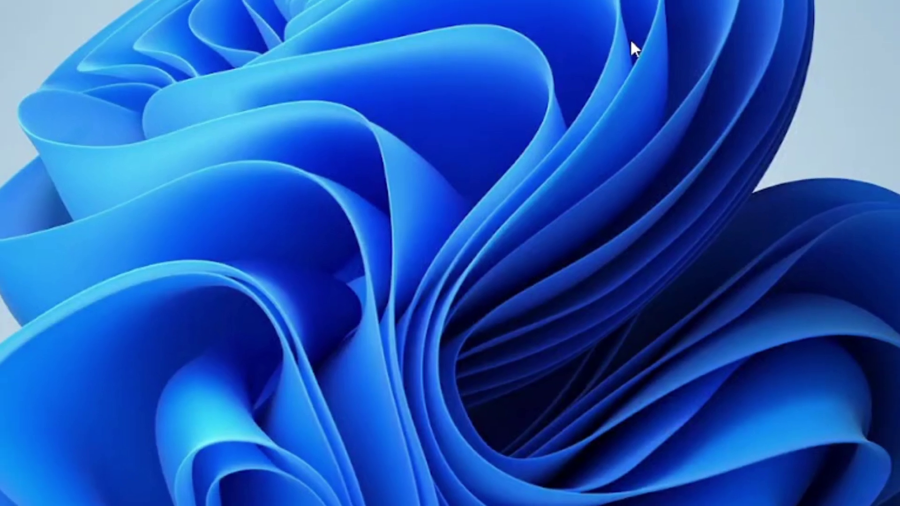
- Open Windows Settings and go to the Windows Update page to check the update status
key(super+i)
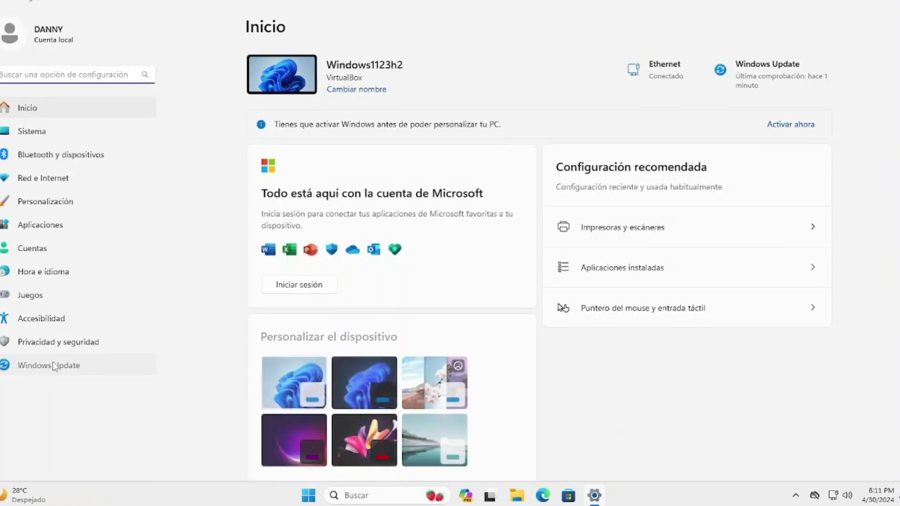
click(58, 367)
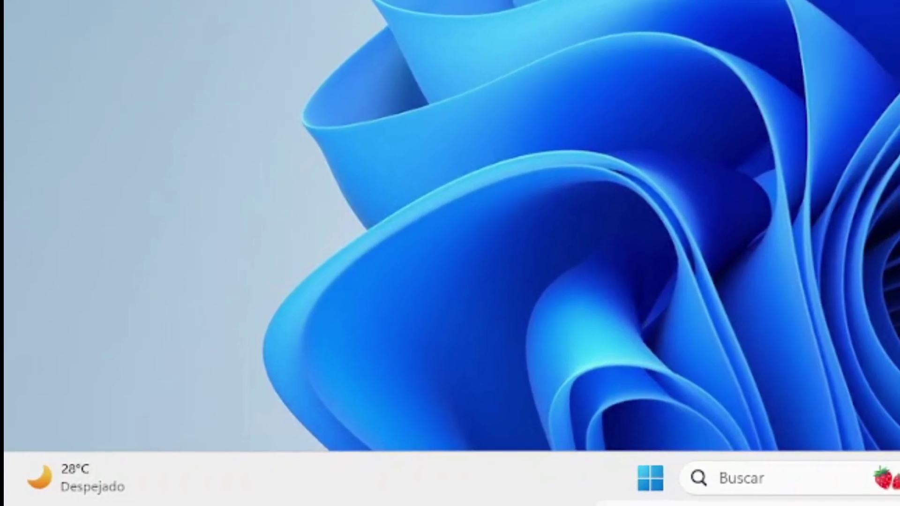
- Launch the Registry Editor by running regedit and allow it to make changes to the device
key(super+r)
text(control)
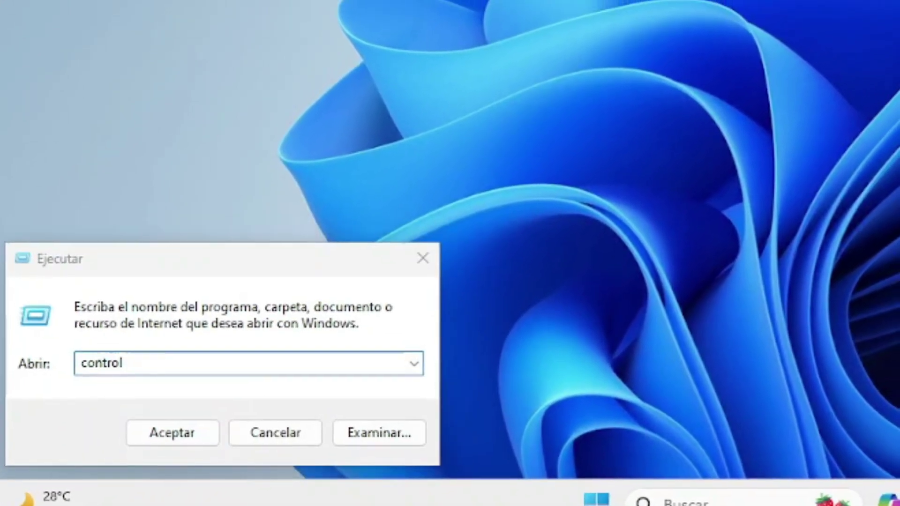
drag(117, 285, 237, 85)
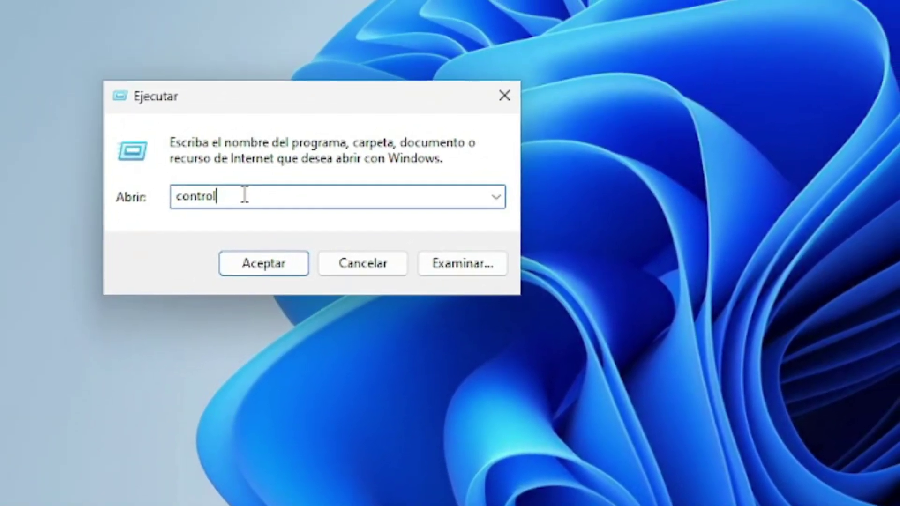
text(reg)
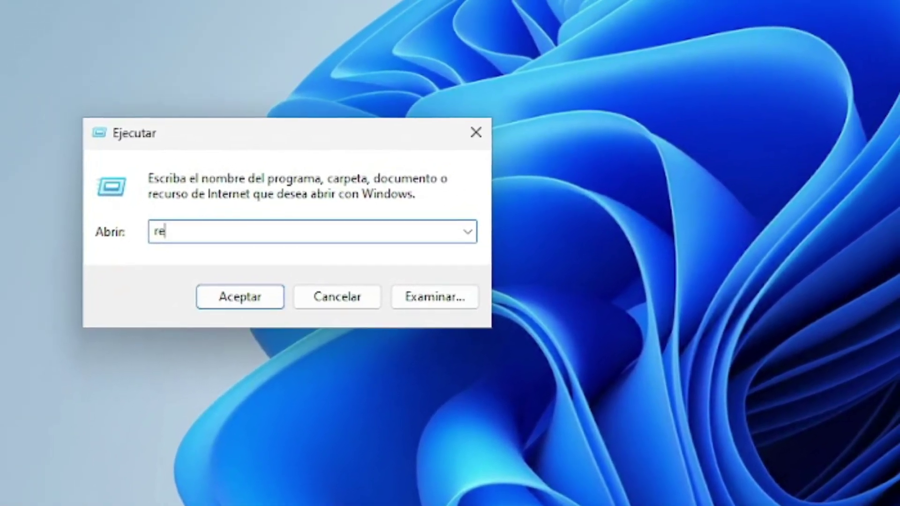
text(edit)
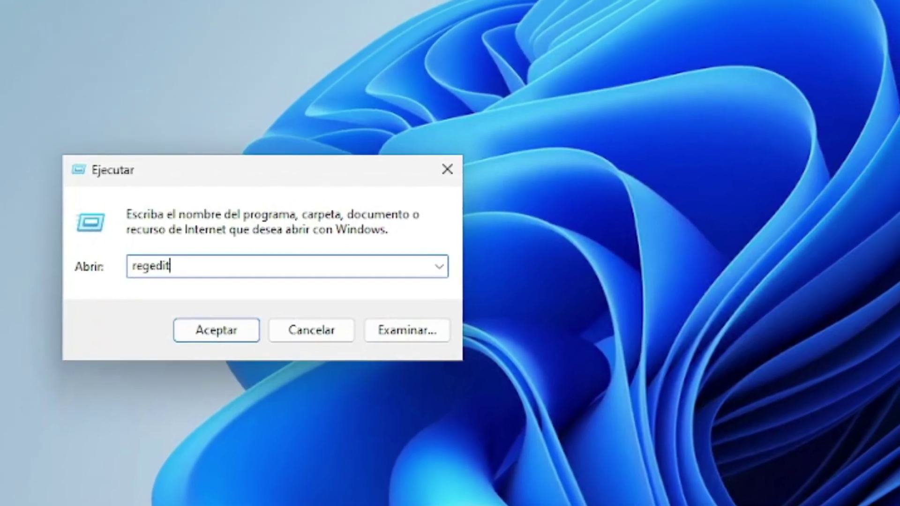
key(Return)
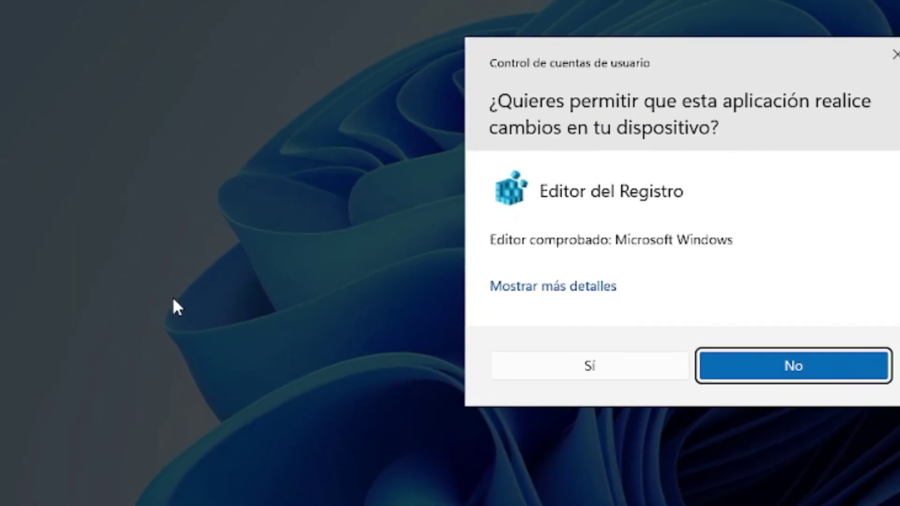
key(Return)
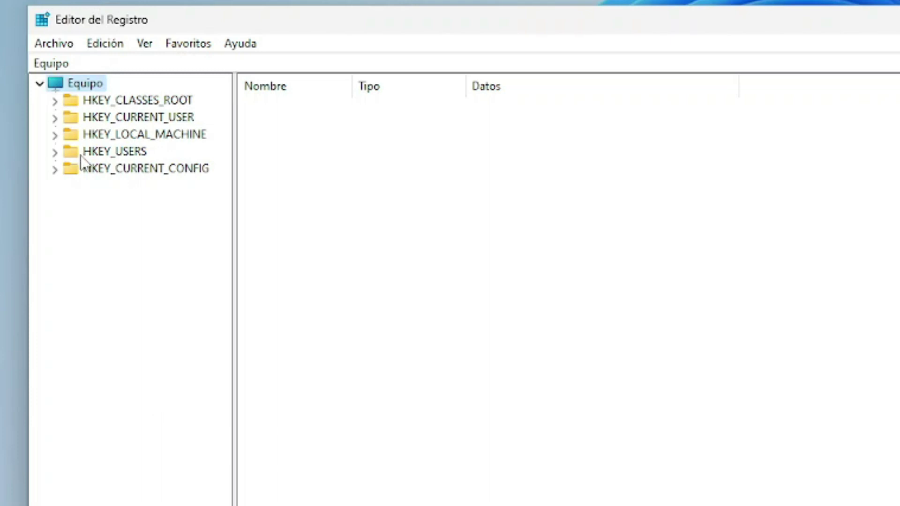
- Go to the registry key HKEY_LOCAL_MACHINE\SOFTWARE\Microsoft\WindowsUpdate\UpdatePolicy\Settings
click(55, 135)
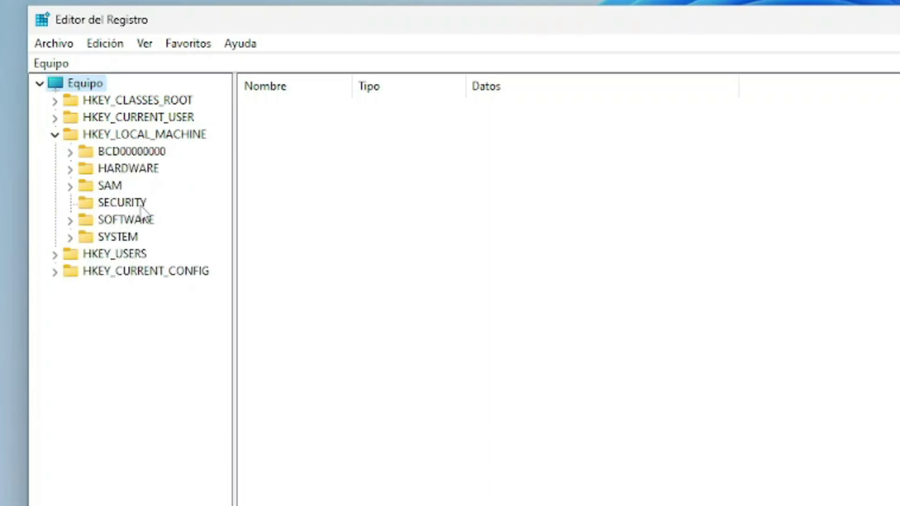
click(70, 220)
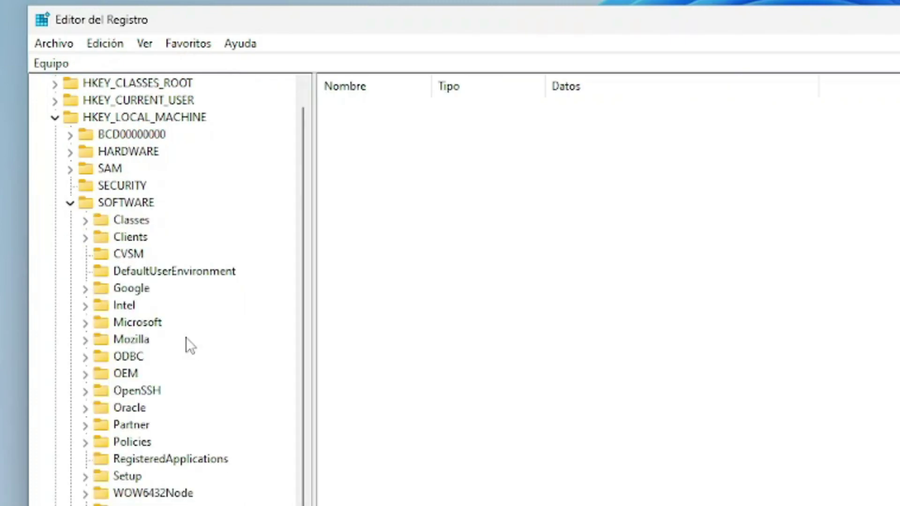
click(85, 323)
scroll(86, 324, down, 20)
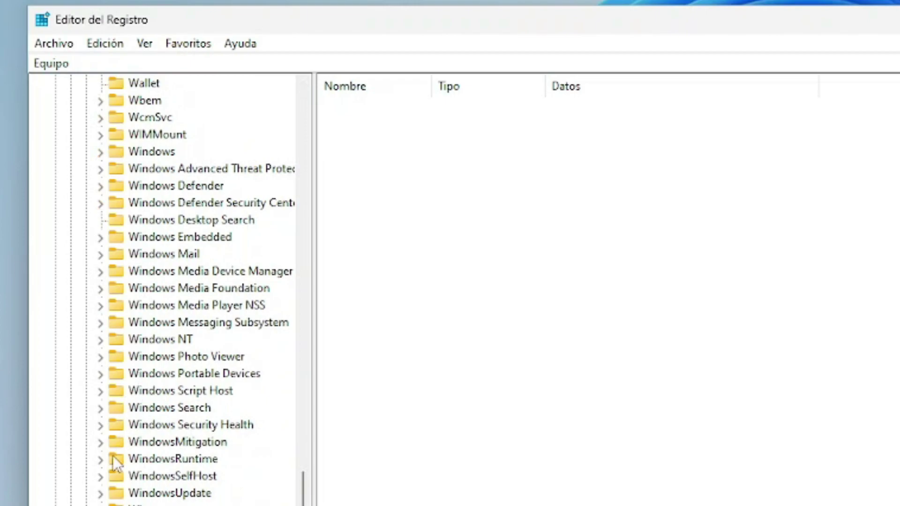
click(100, 493)
scroll(249, 453, down, 2)
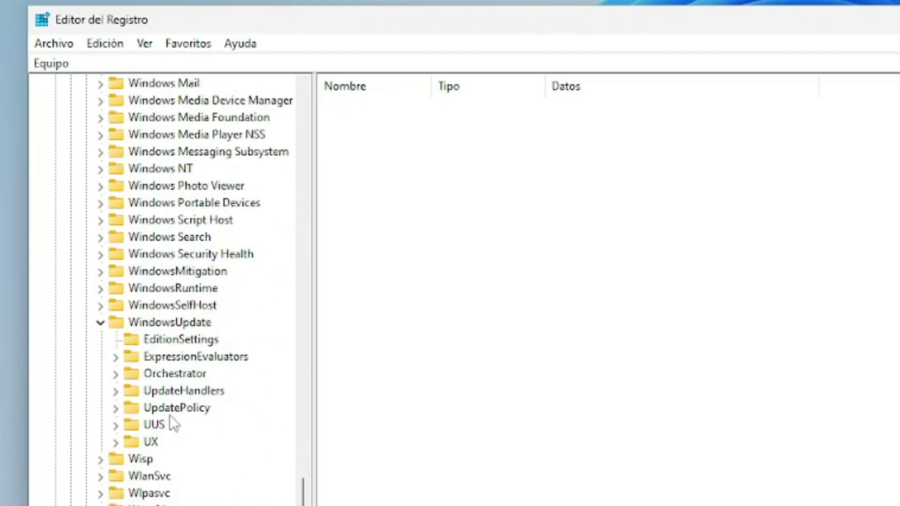
click(132, 413)
click(115, 409)
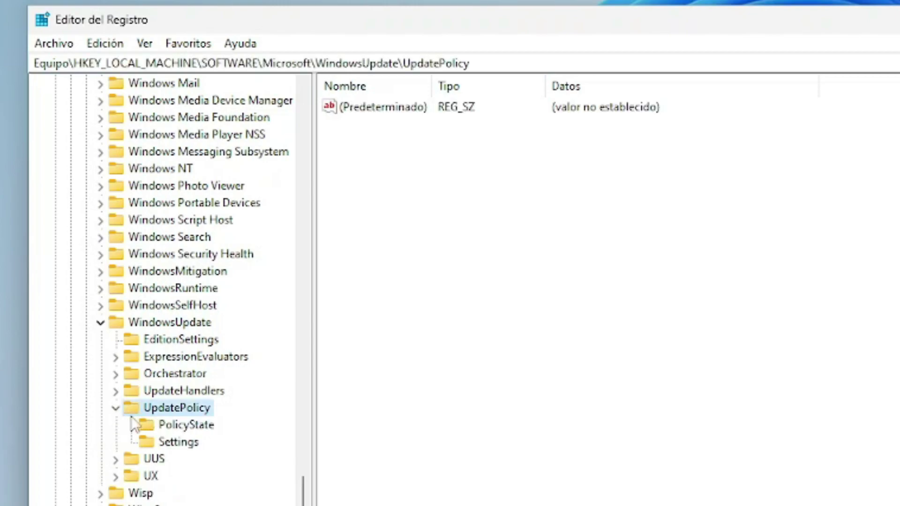
click(179, 444)
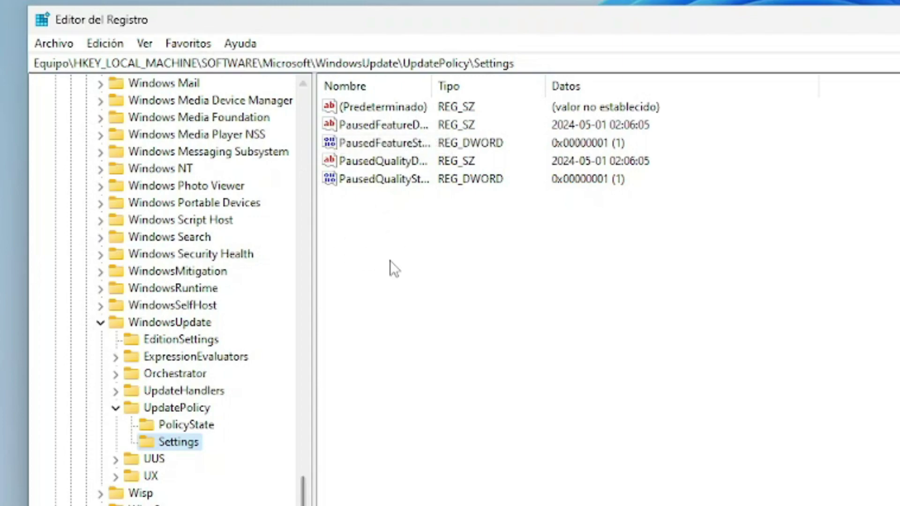
- Open the PausedFeatureStatus DWORD value to check its data, and cancel without editing it
double_click(374, 149)
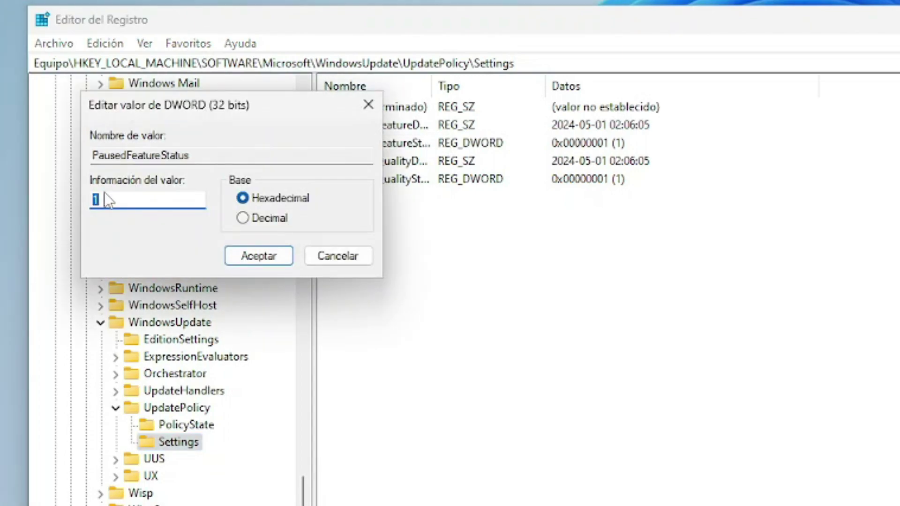
click(112, 196)
click(349, 258)
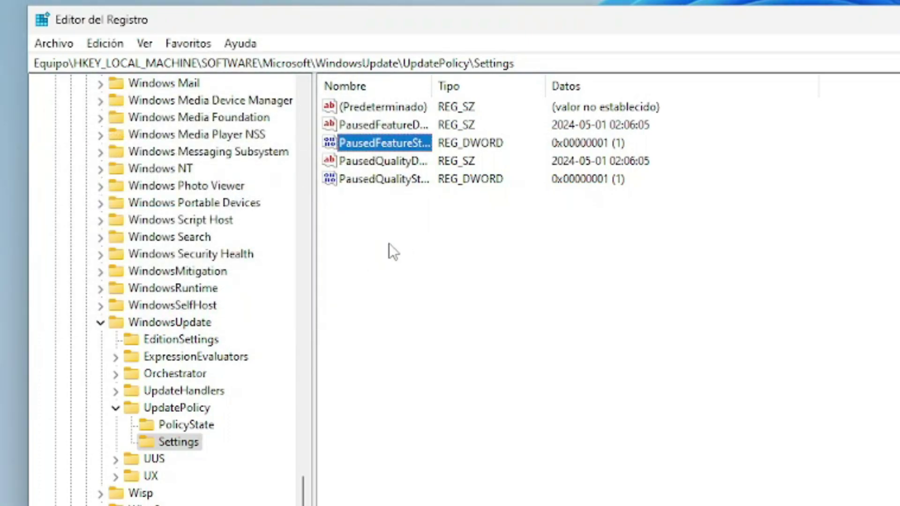
- Open the PausedQualityStatus DWORD value to check its data, and cancel without editing it
click(362, 182)
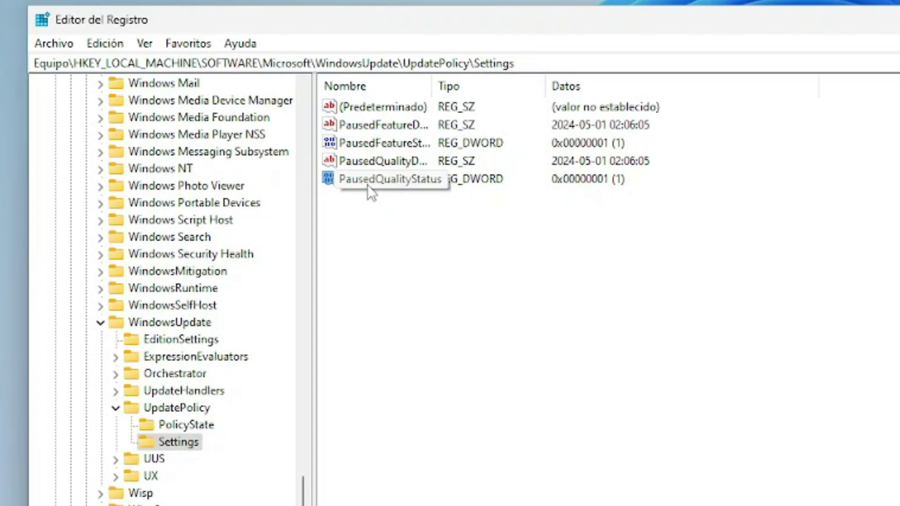
double_click(368, 183)
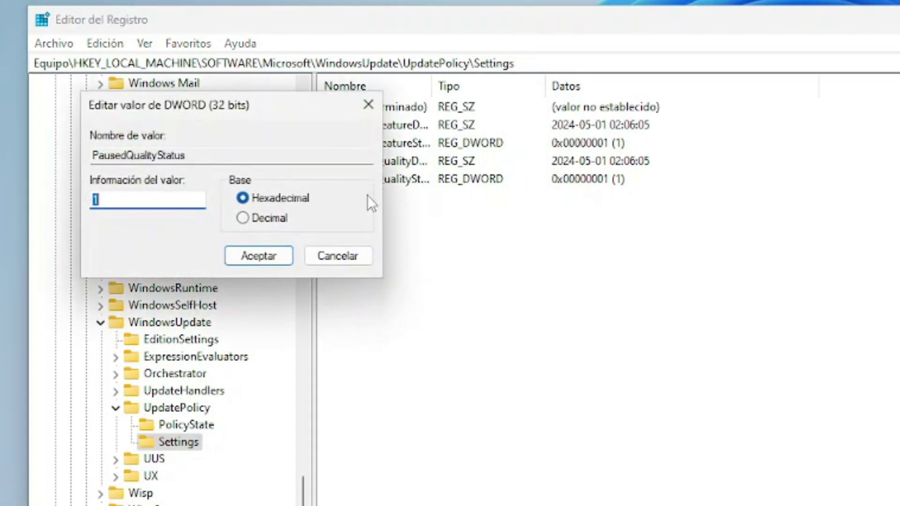
click(147, 199)
click(319, 255)
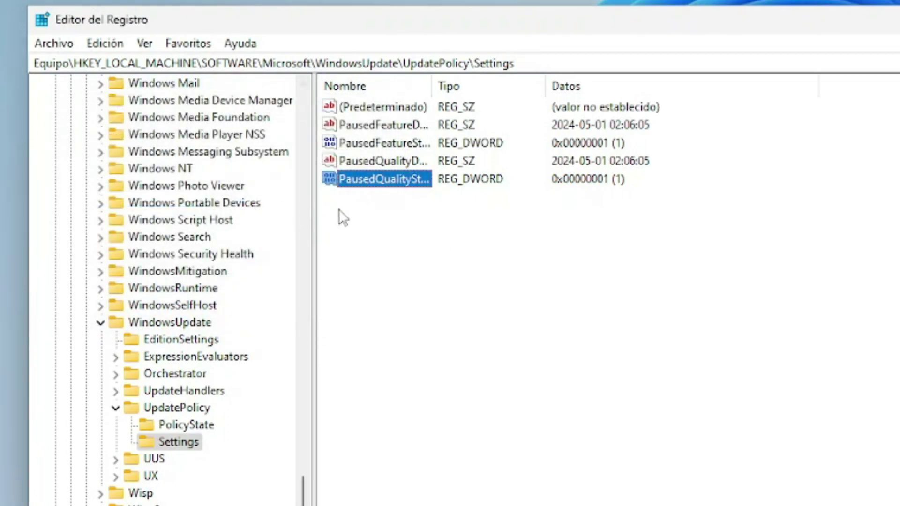
click(362, 199)
key(Up)
key(Up)
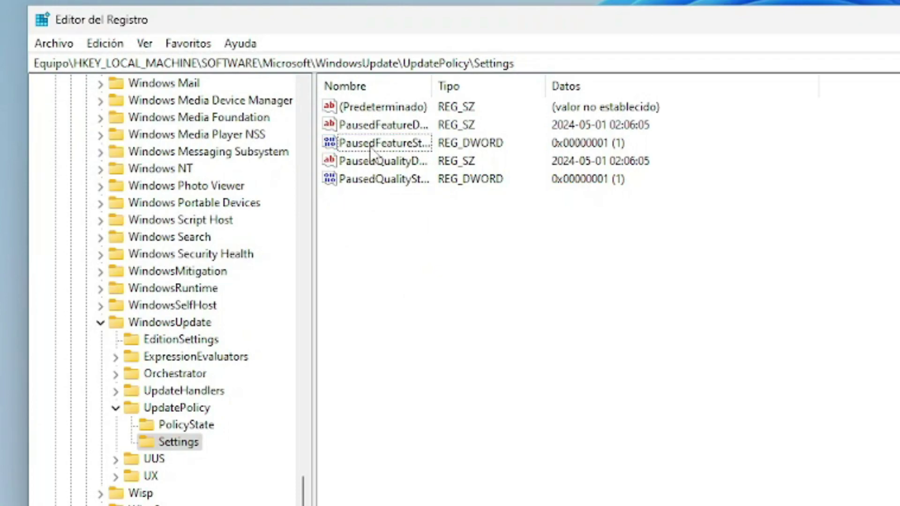
- Create a new 32-bit DWORD value in the UpdatePolicy Settings key, and delete it again
right_click(364, 228)
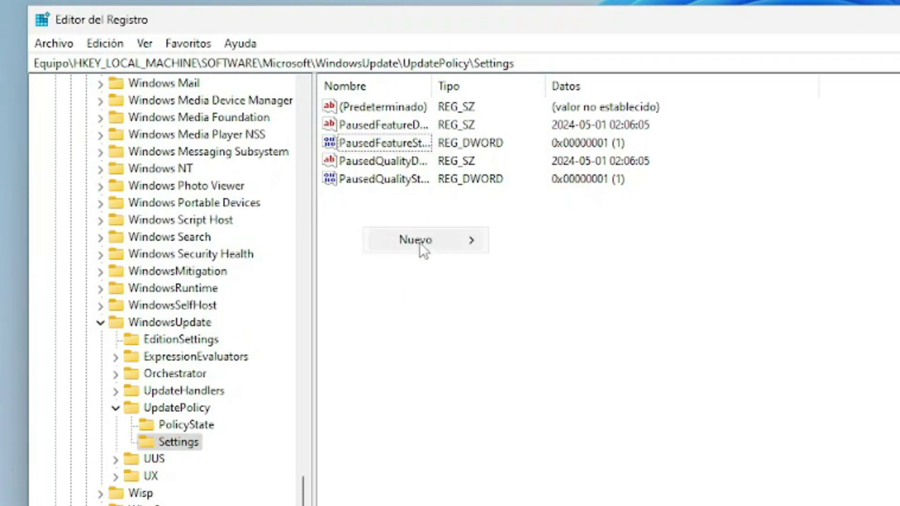
mouse_move(421, 244)
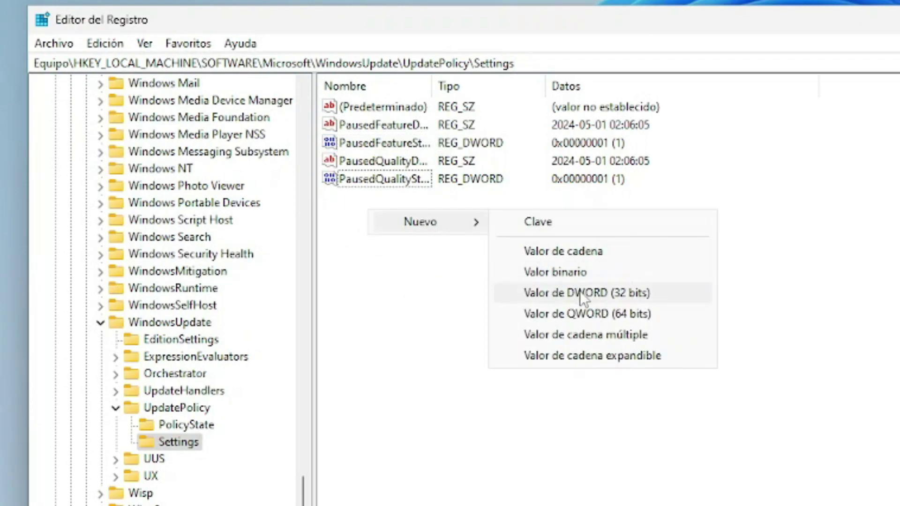
click(591, 294)
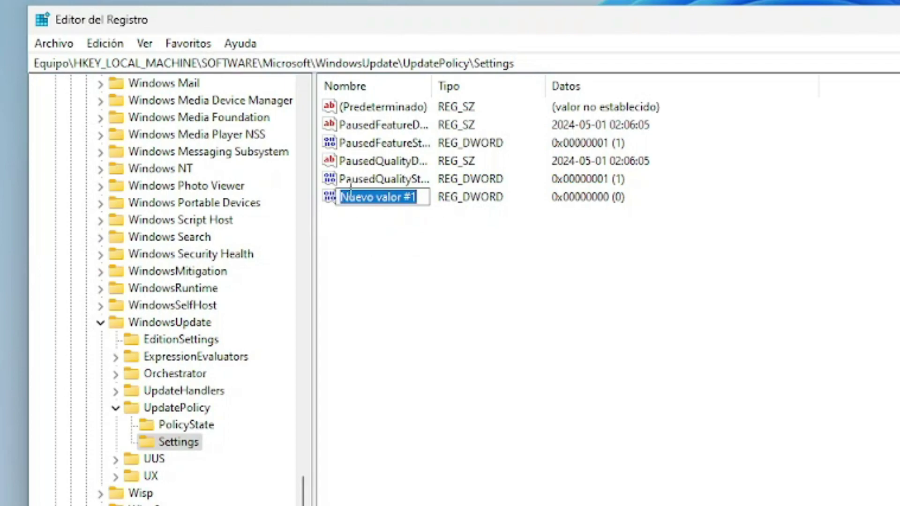
key(Return)
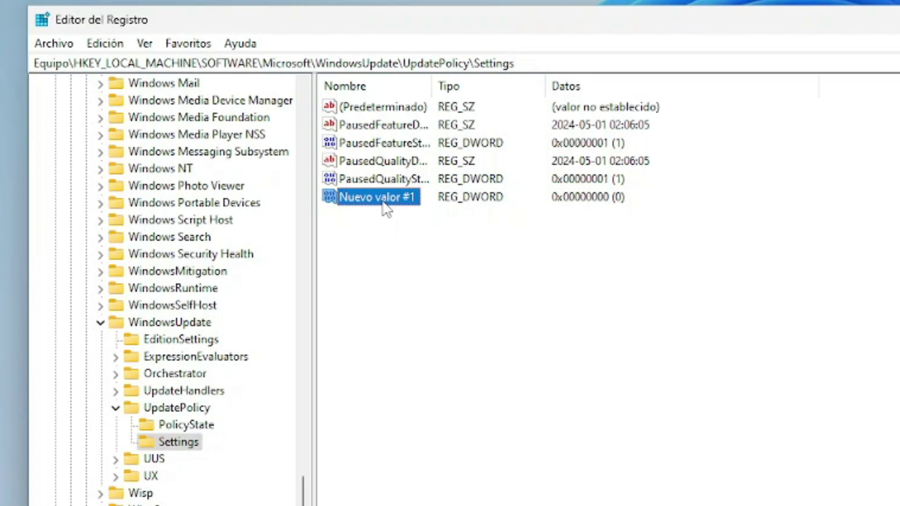
key(Delete)
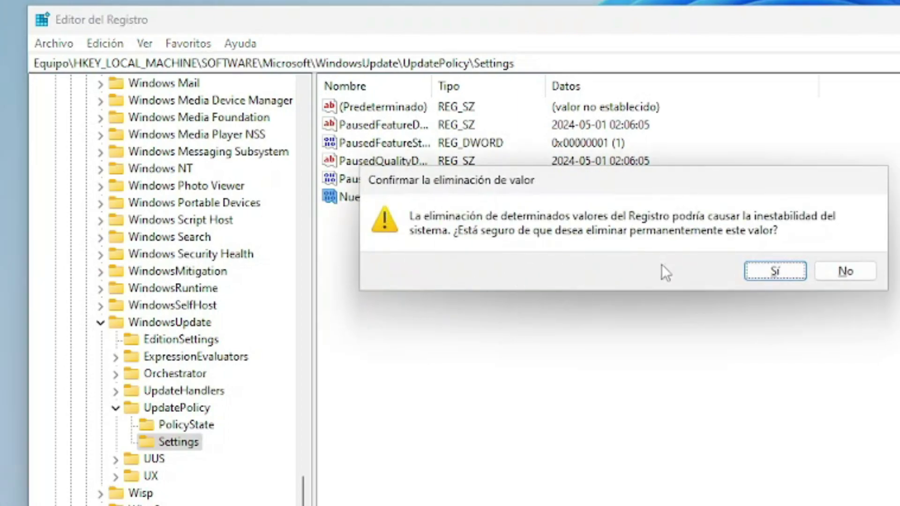
click(764, 265)
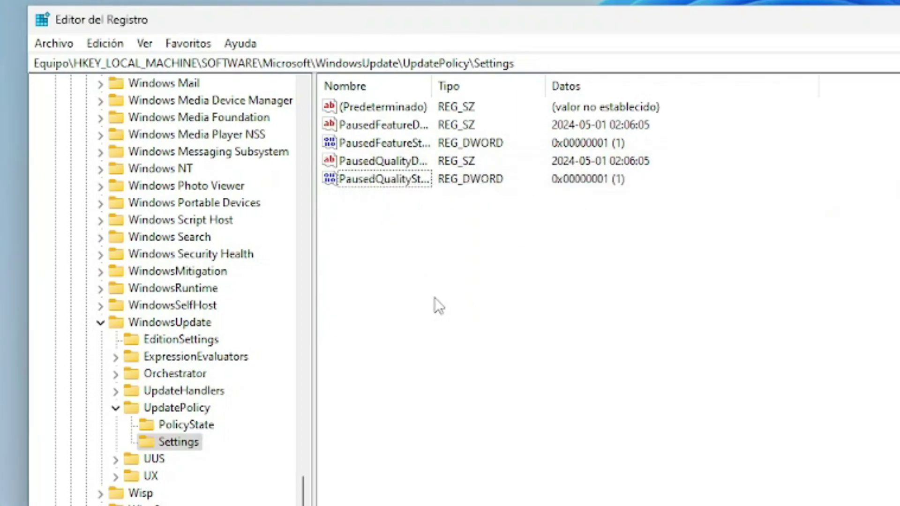
- Go to the registry key HKEY_LOCAL_MACHINE\SOFTWARE\Microsoft\WindowsUpdate\UX\Settings
drag(302, 485, 330, 94)
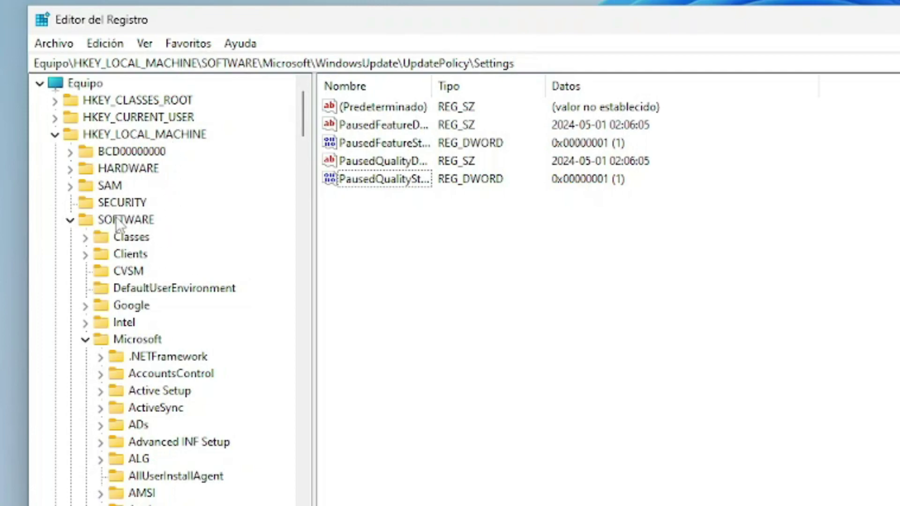
click(118, 340)
scroll(162, 312, down, 20)
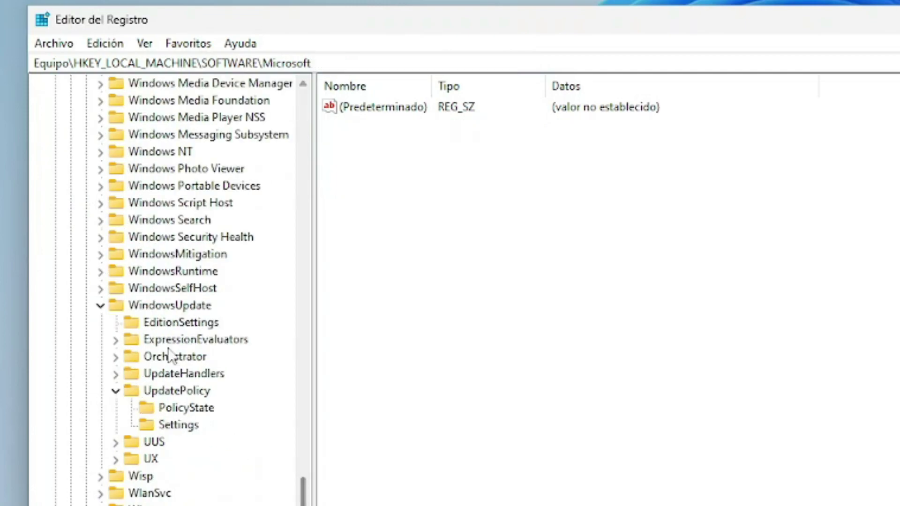
click(170, 306)
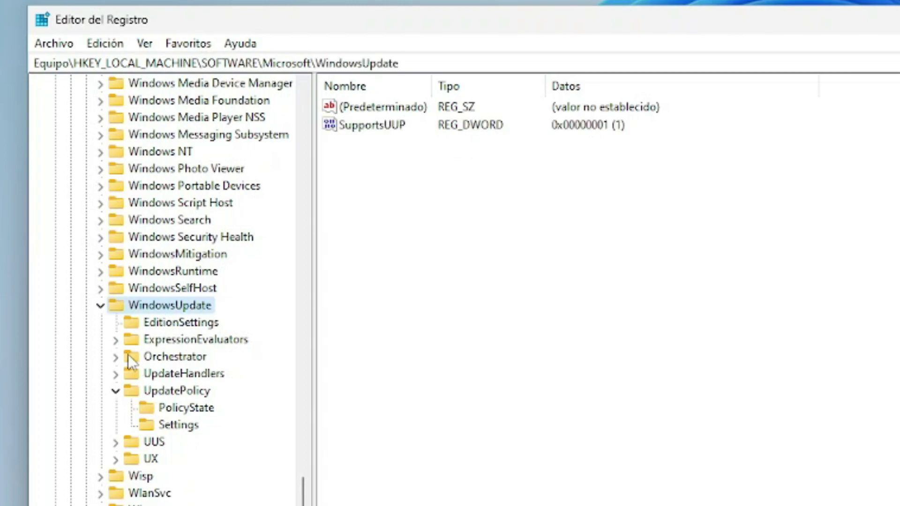
click(115, 391)
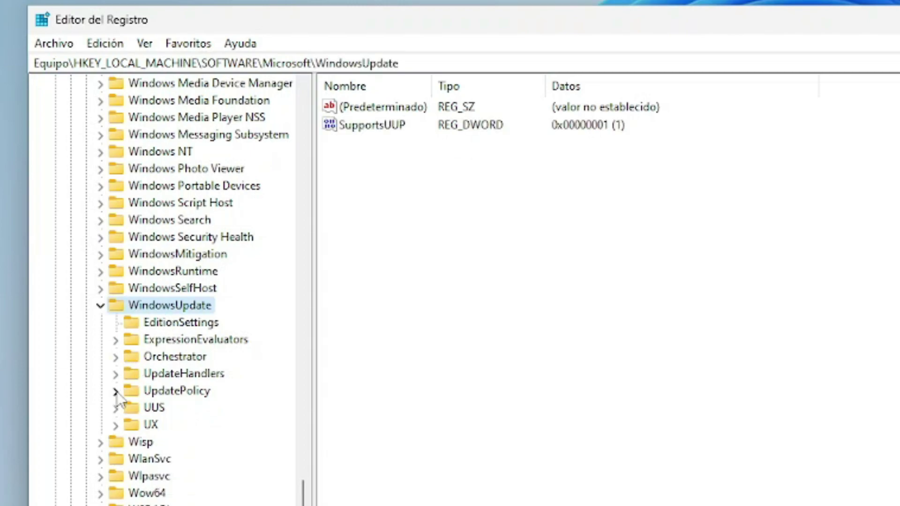
click(144, 430)
double_click(143, 431)
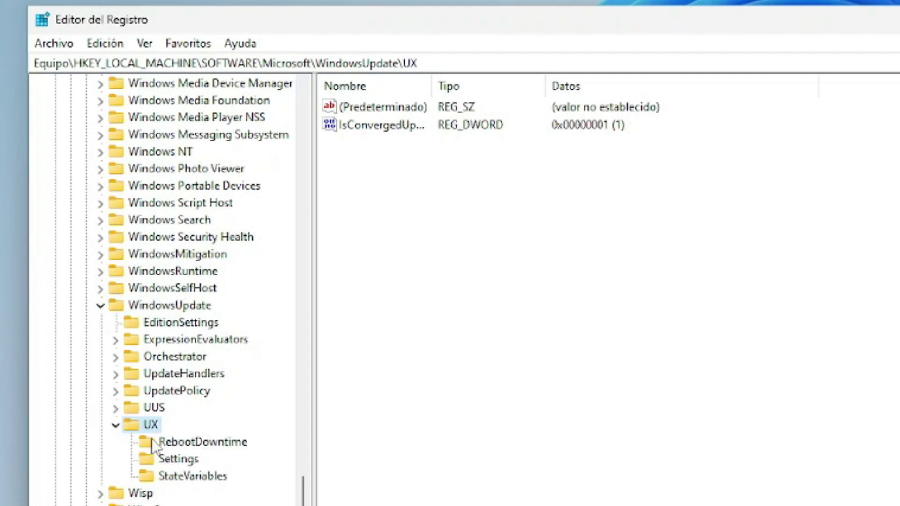
click(179, 459)
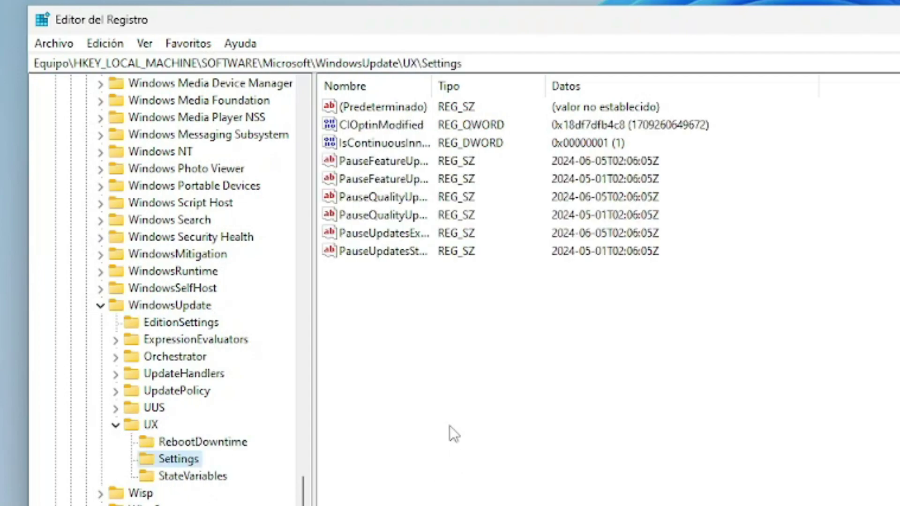
- Select the values from PauseFeatureUpdatesEndTime through PauseUpdatesStartTime and review their available actions without deleting them
drag(386, 270, 378, 162)
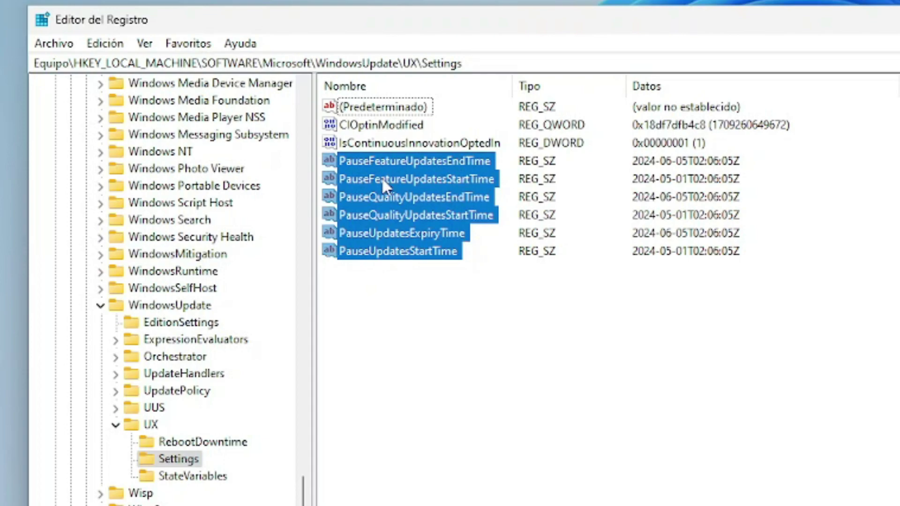
right_click(382, 179)
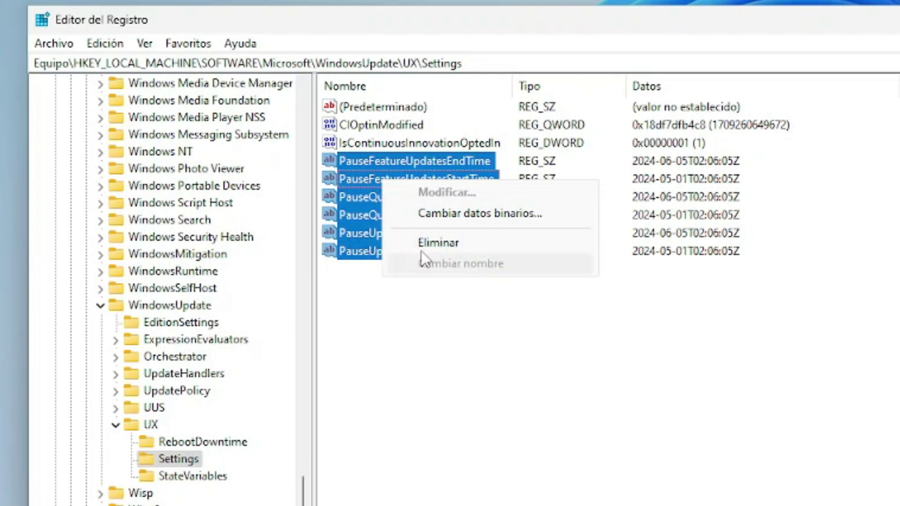
click(428, 383)
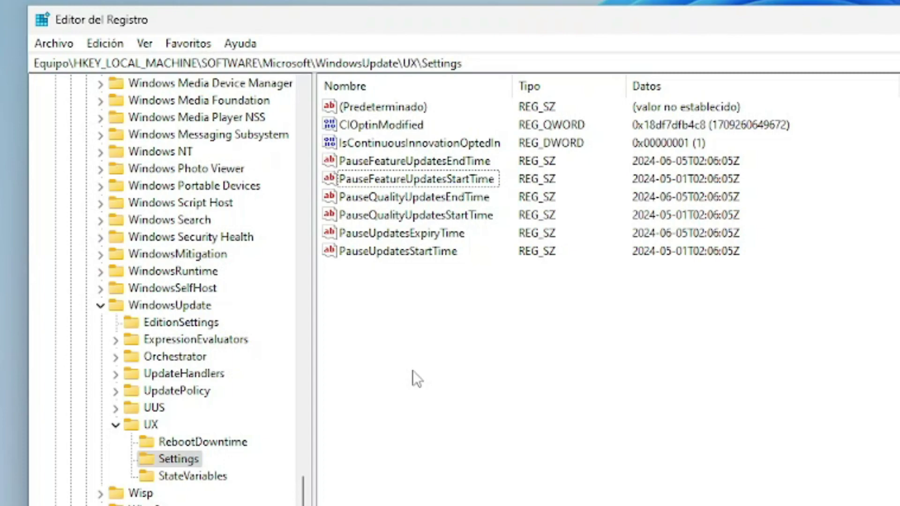
- Check the update status on the Windows Update page of Windows Settings, and close Settings
key(super)
key(super)
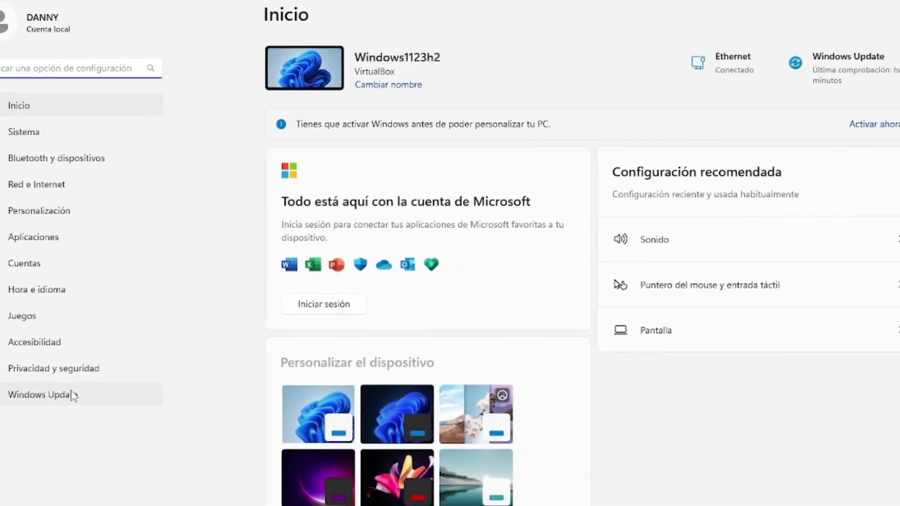
click(73, 396)
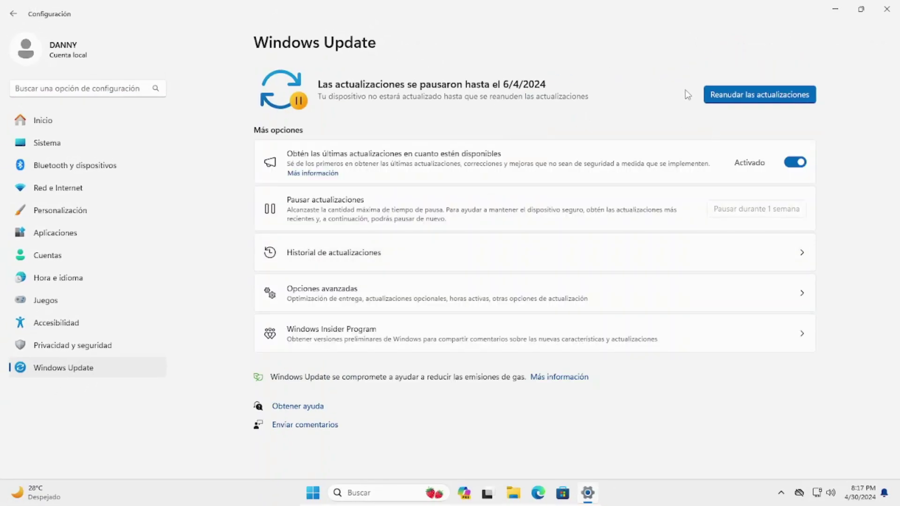
click(887, 9)
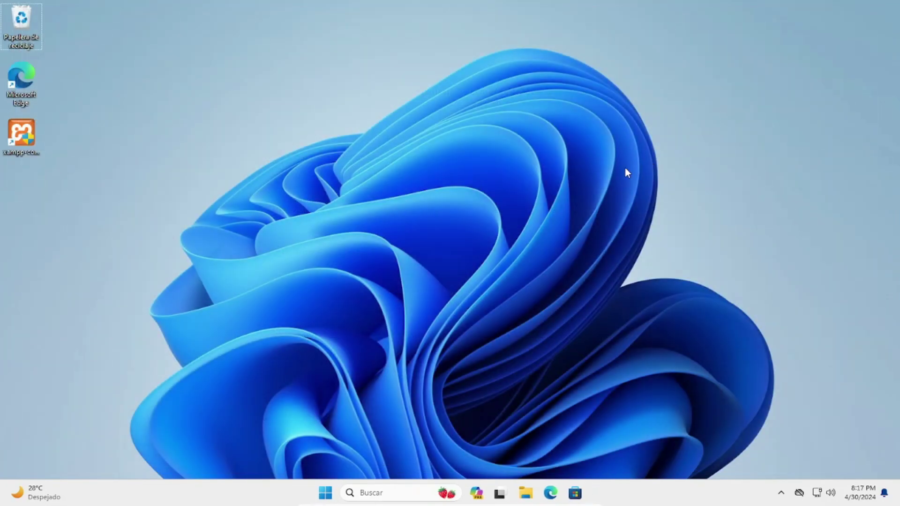
- Launch Windows PowerShell as administrator and allow it to make changes to the device
key(super)
text(power)
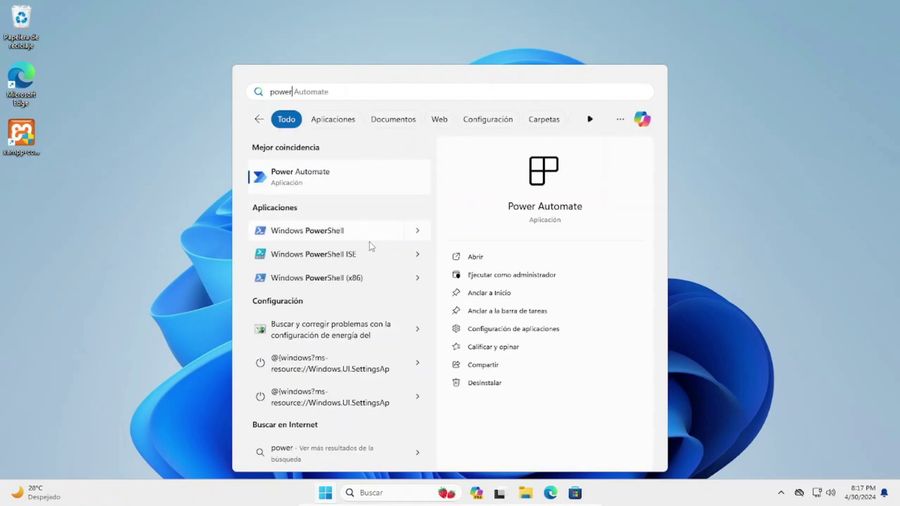
click(418, 231)
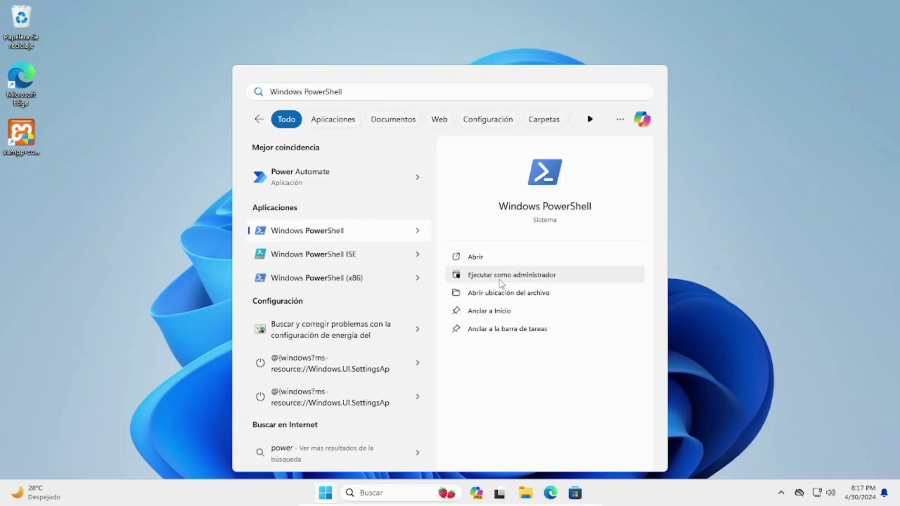
click(501, 282)
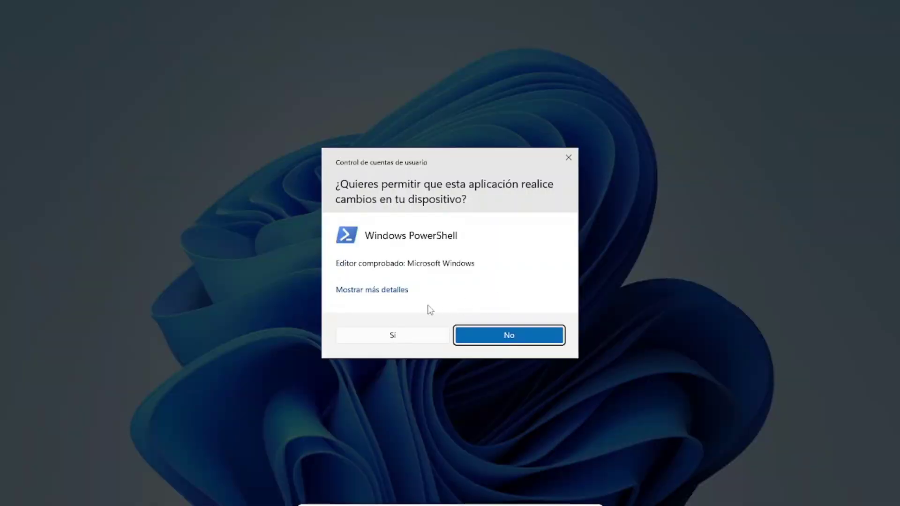
click(412, 338)
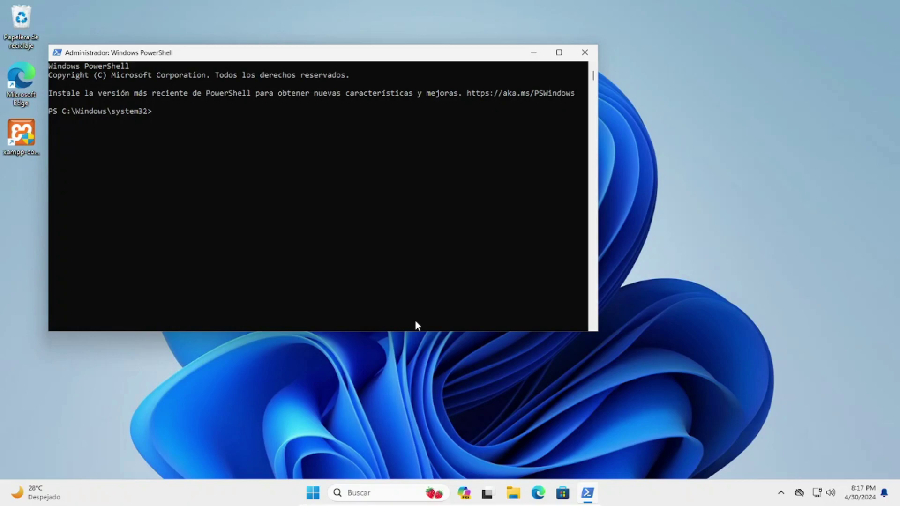
- Stop the Windows Update service with the command net stop wuauserv
text(net sti)
key(BackSpace)
key(BackSpace)
key(BackSpace)
key(BackSpace)
key(BackSpace)
key(BackSpace)
key(BackSpace)
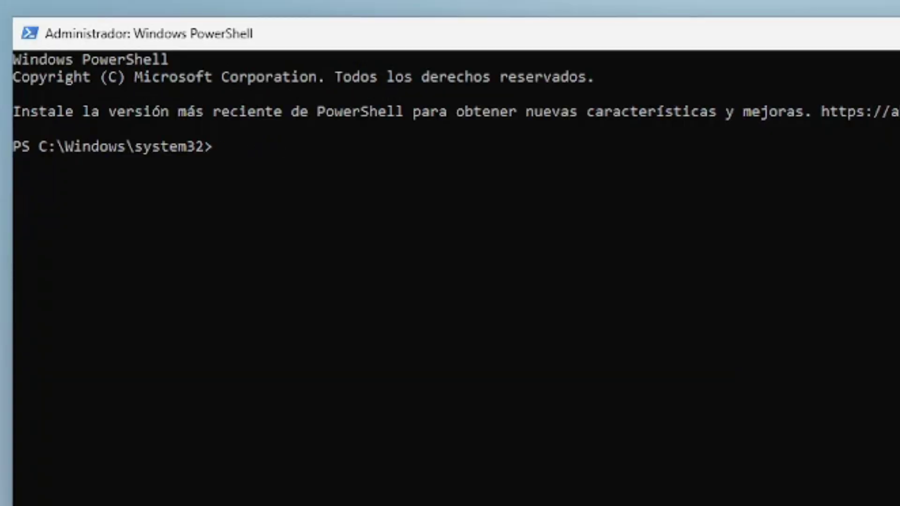
text(net stop wuauserv)
key(Return)
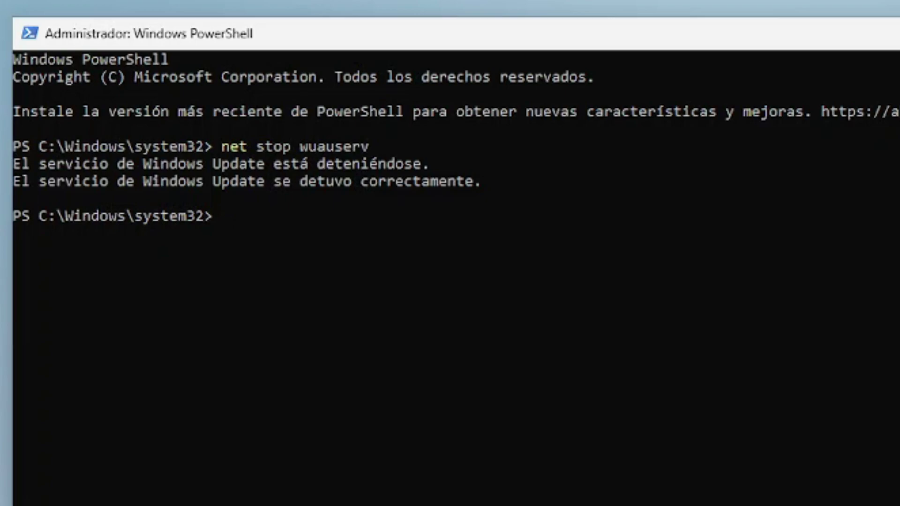
- Stop the cryptographic service with the command net stop cryptSvc
key(Up)
key(BackSpace)
key(BackSpace)
key(BackSpace)
key(BackSpace)
key(BackSpace)
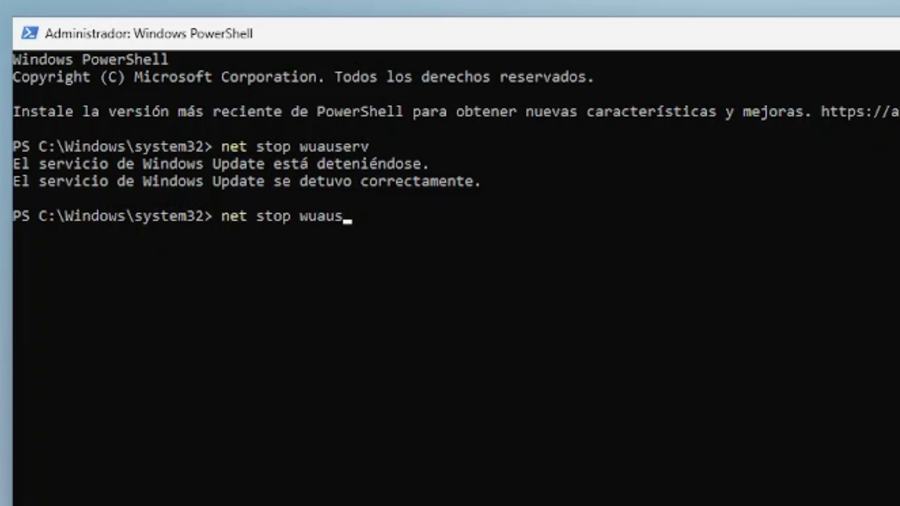
key(BackSpace)
key(BackSpace)
key(BackSpace)
text(cryptSvc)
key(Return)
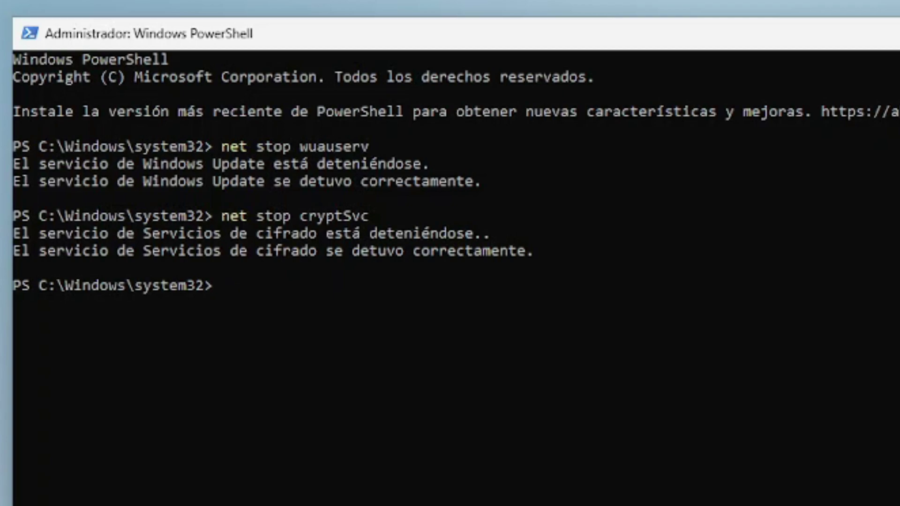
- Try to stop the Background Intelligent Transfer Service with the command net stop bits
key(Up)
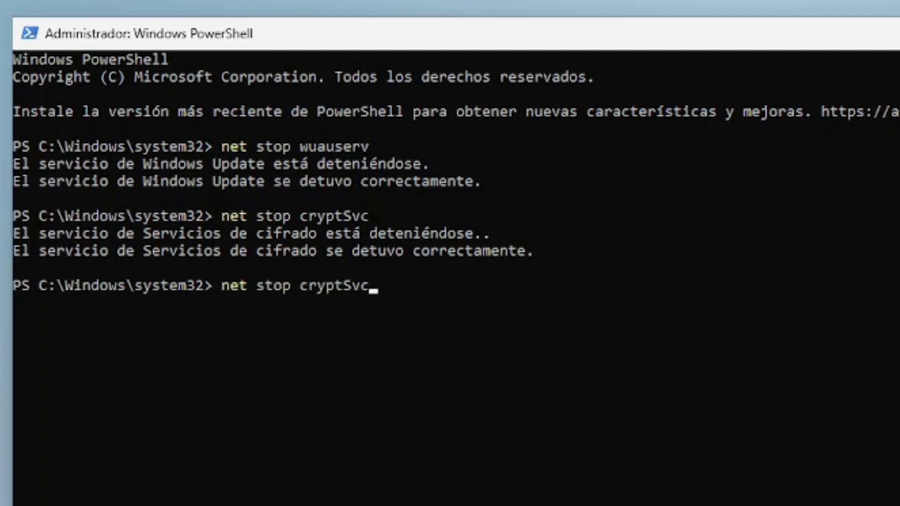
key(BackSpace)
key(BackSpace)
key(BackSpace)
key(BackSpace)
key(BackSpace)
key(BackSpace)
key(BackSpace)
key(BackSpace)
text(bits)
key(Return)
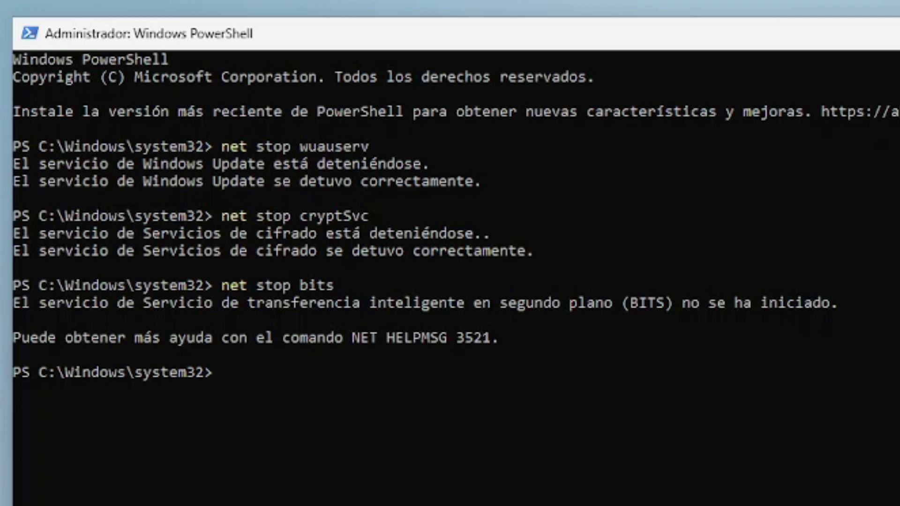
- Start the Background Intelligent Transfer Service with the command net start bits
key(Up)
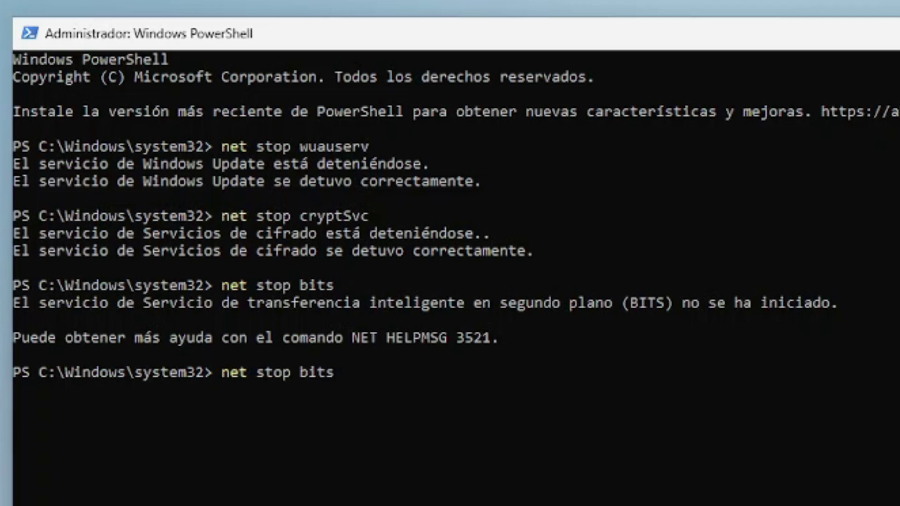
key(Left)
key(Left)
key(Left)
key(Left)
key(Left)
key(BackSpace)
key(BackSpace)
key(BackSpace)
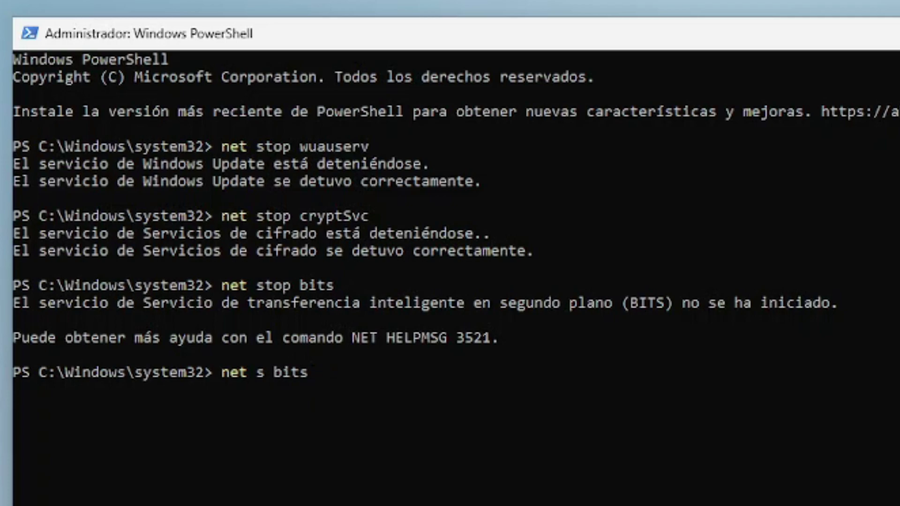
text(tart)
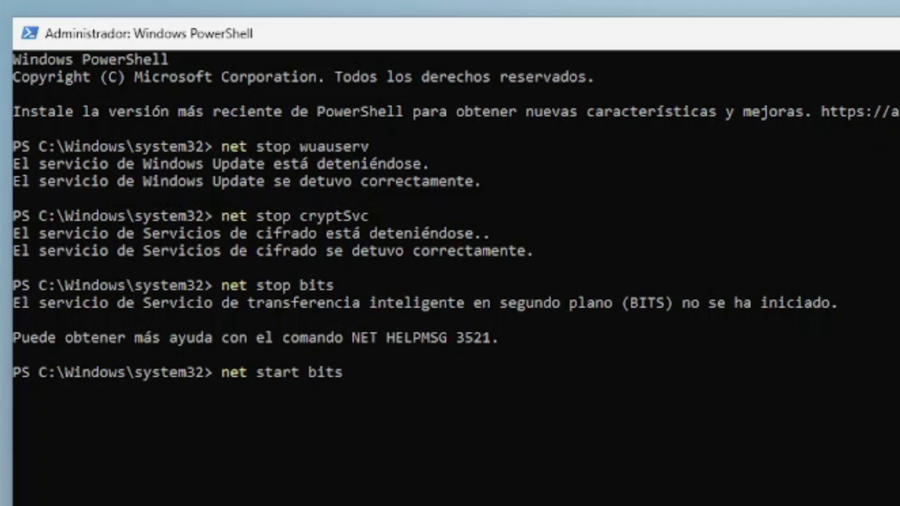
key(Return)
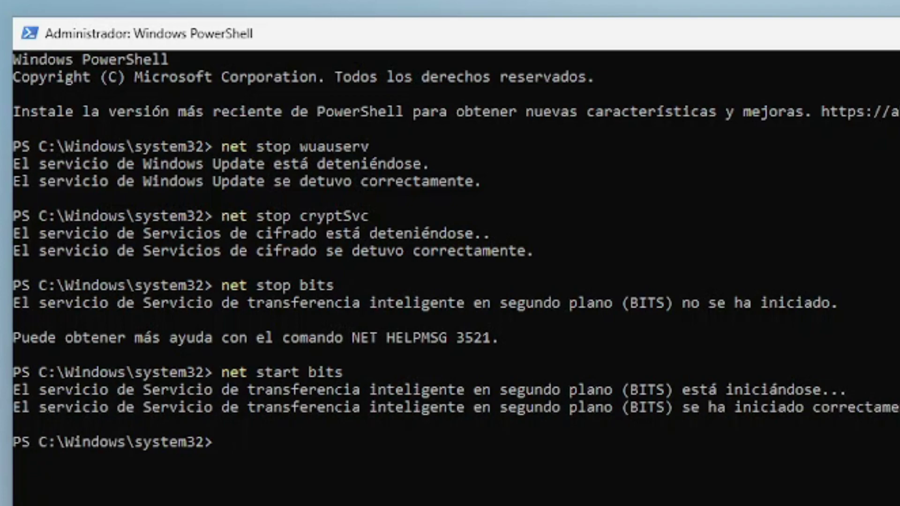
- Stop the Background Intelligent Transfer Service again by rerunning net stop bits
key(Up)
key(Up)
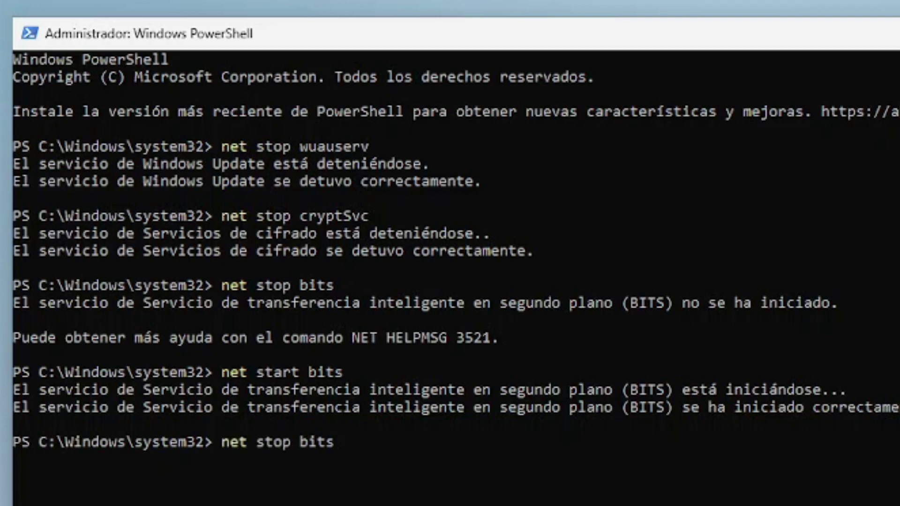
key(Return)
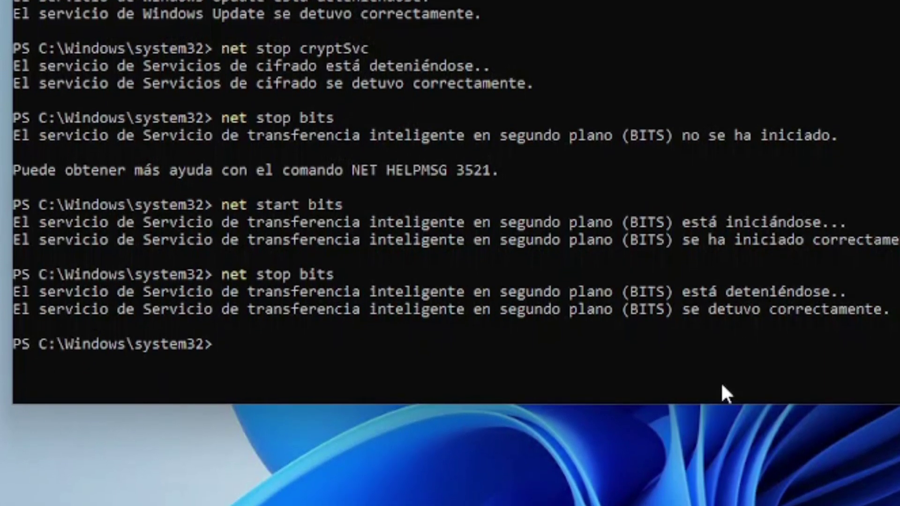
- Try to stop the Windows Installer service with a net command
text(n)
key(BackSpace)
text(nbet)
key(BackSpace)
key(BackSpace)
key(BackSpace)
text(et st)
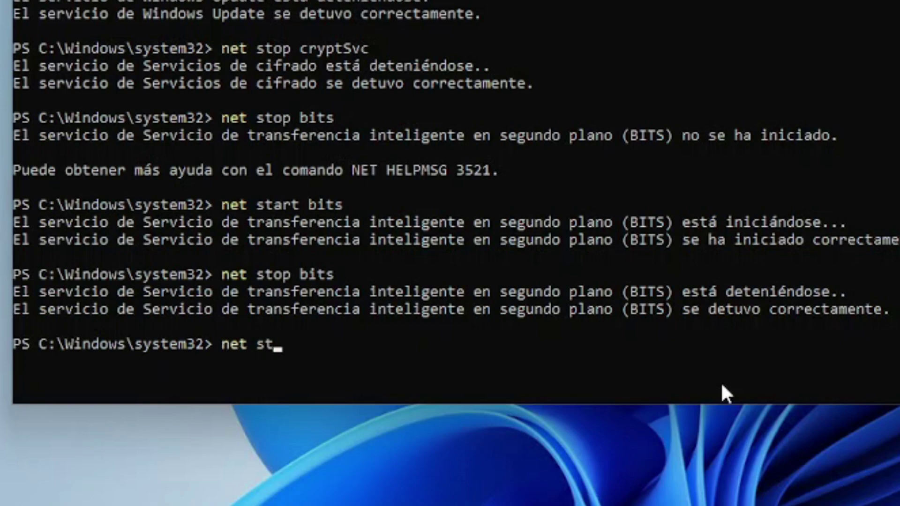
text(io nsuserver)
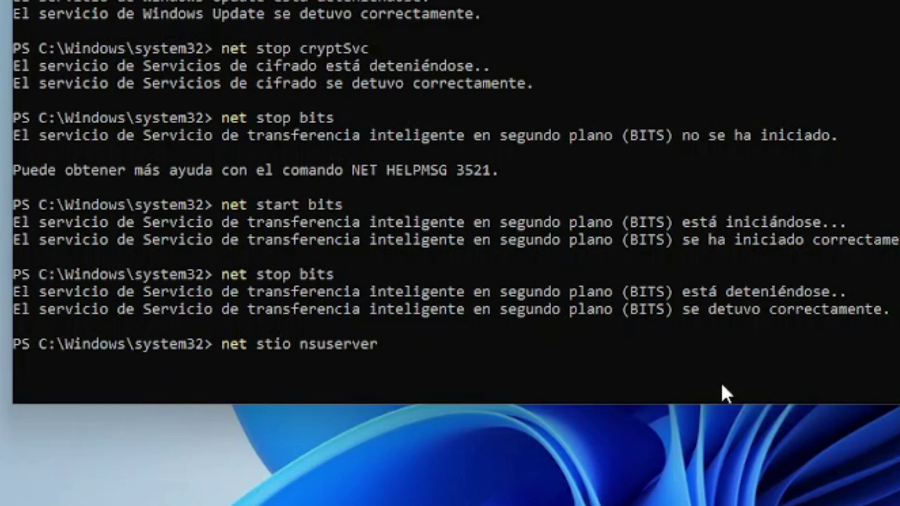
key(Return)
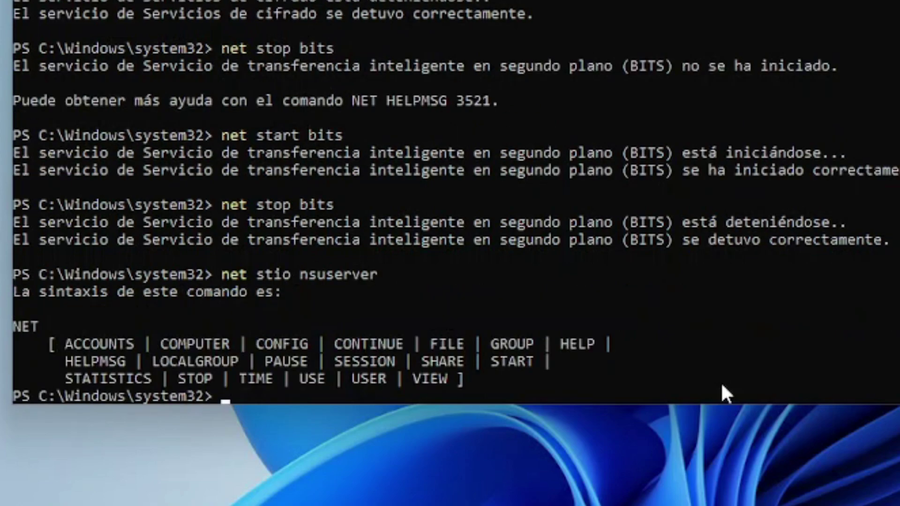
- Correct the mistyped command to net stop msiserver and run it to stop the Windows Installer service
key(Up)
key(Left)
key(Left)
key(Left)
key(Left)
key(Left)
key(Left)
key(Left)
key(Left)
key(Left)
key(Left)
key(BackSpace)
key(BackSpace)
text(op)
key(Right)
key(Right)
key(BackSpace)
text(m)
key(Right)
key(Right)
key(BackSpace)
text(i)
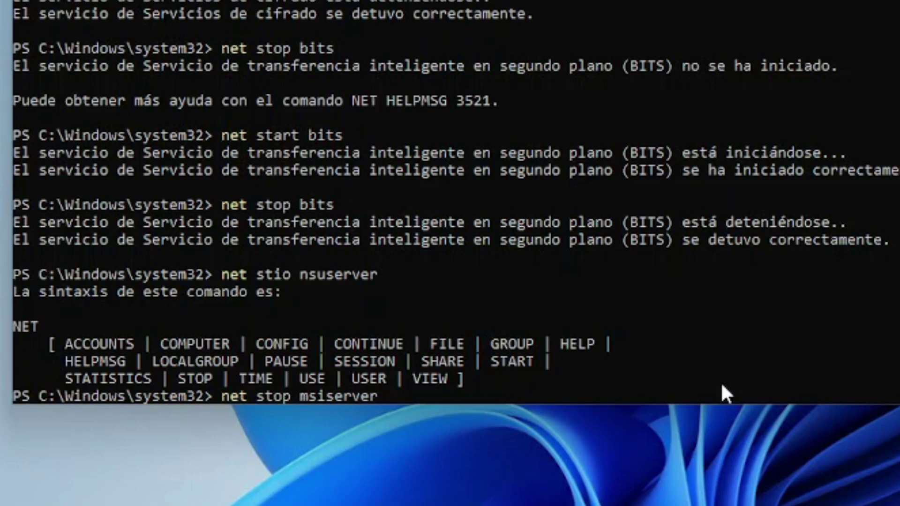
key(Return)
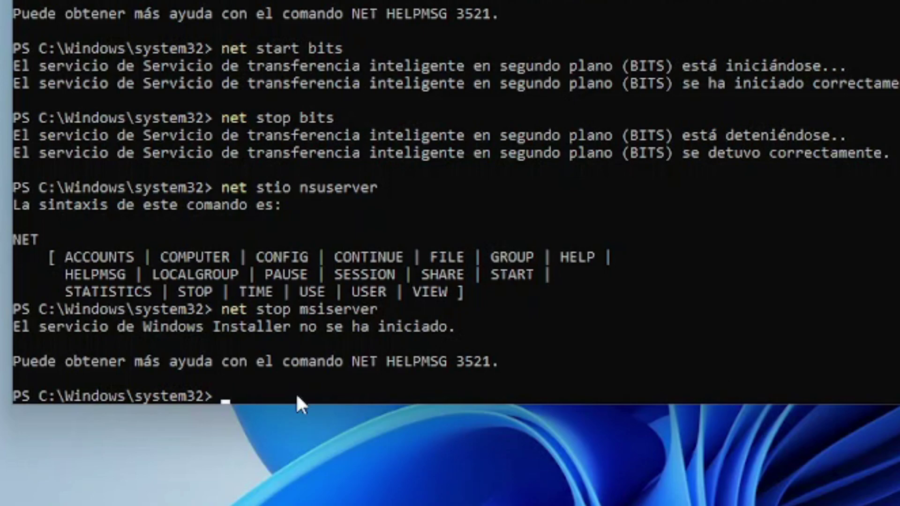
- Begin a ren C: command in PowerShell, then browse to C:\Windows\SoftwareDistribution in File Explorer
text(ren C:)
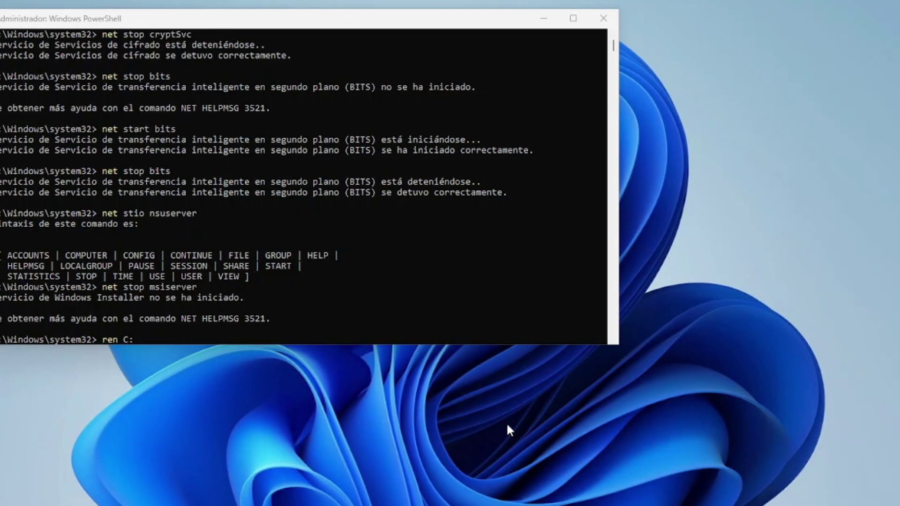
key(super+e)
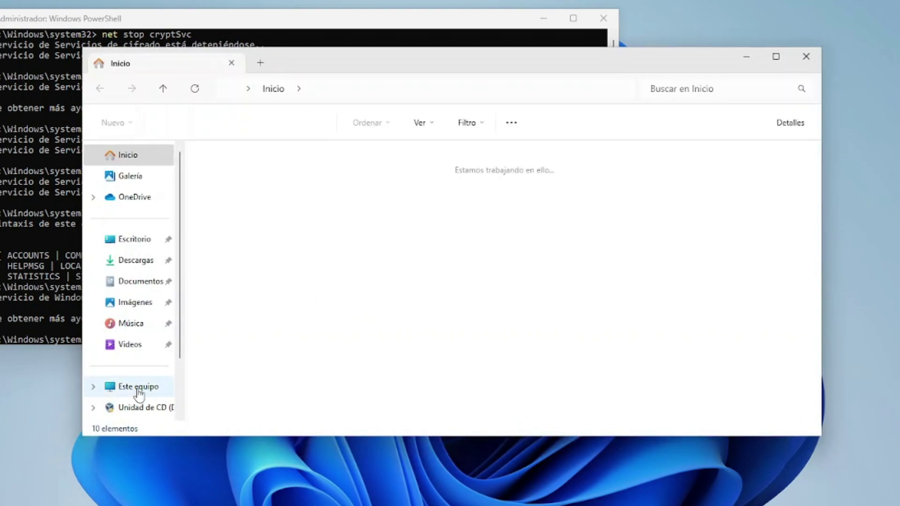
click(138, 389)
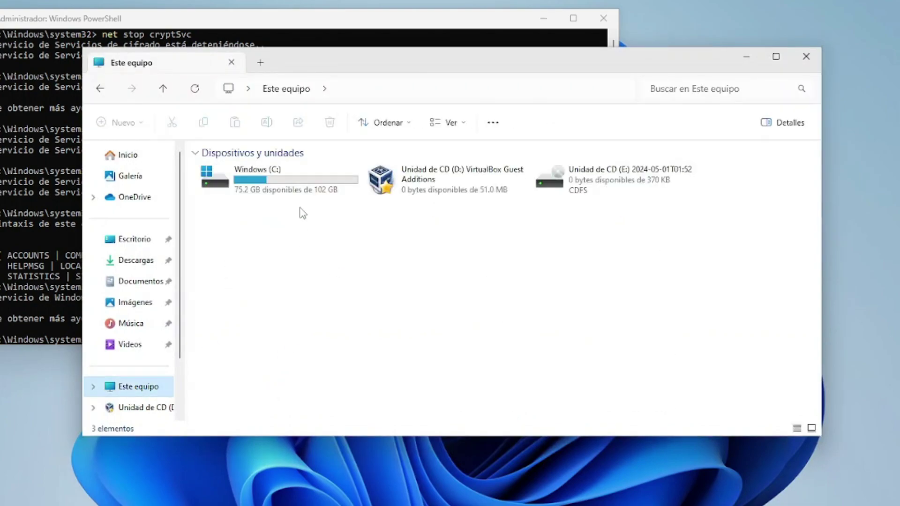
double_click(262, 180)
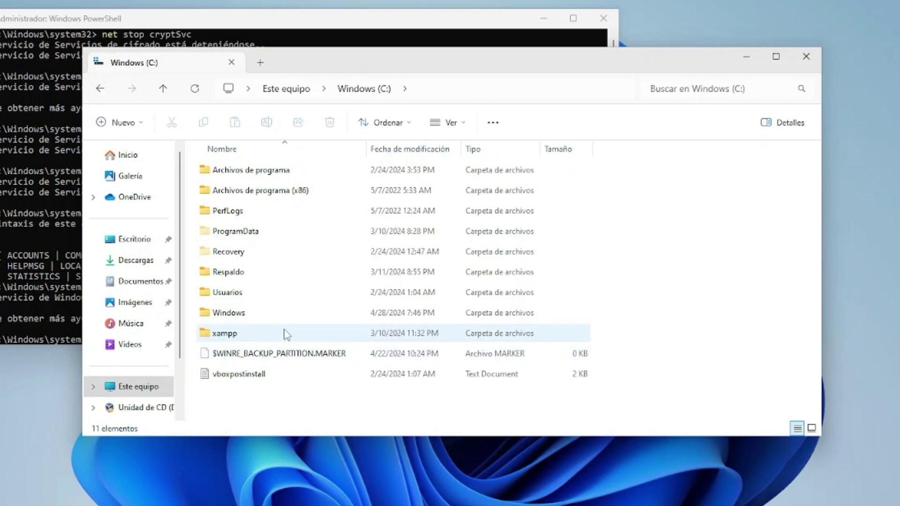
click(243, 319)
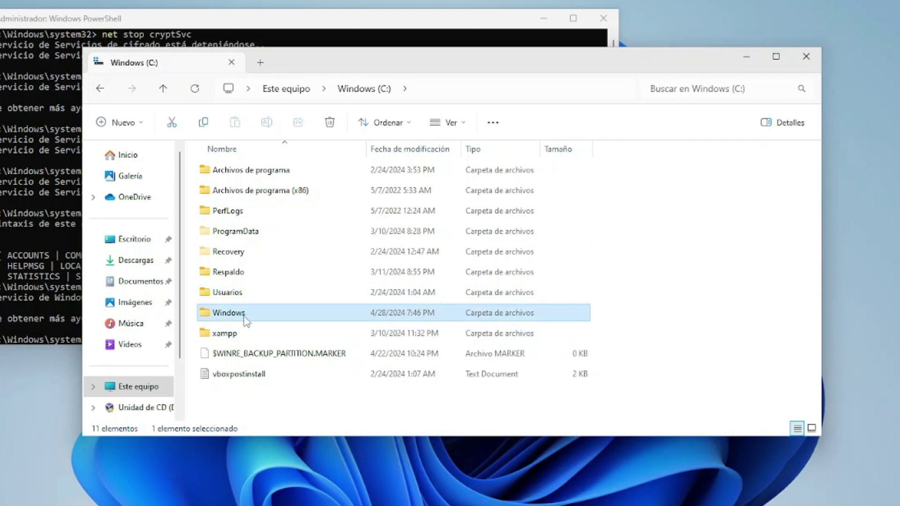
double_click(245, 318)
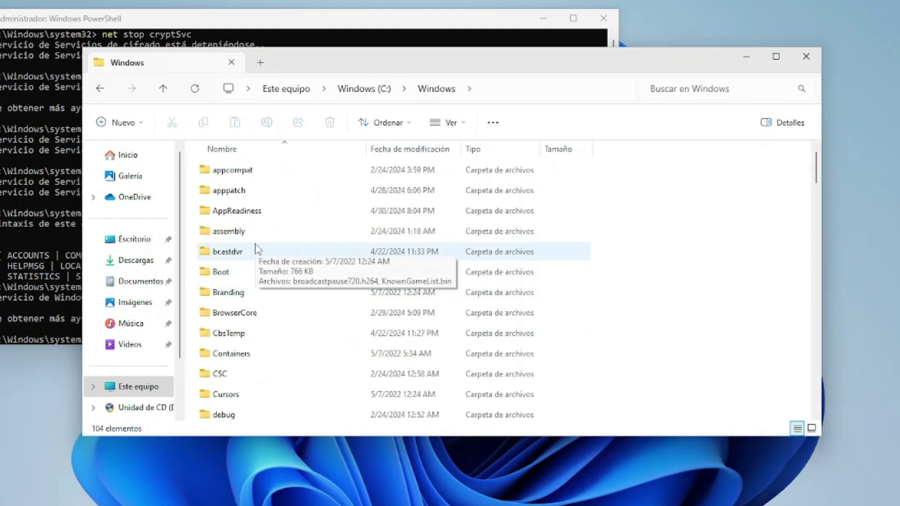
key(s)
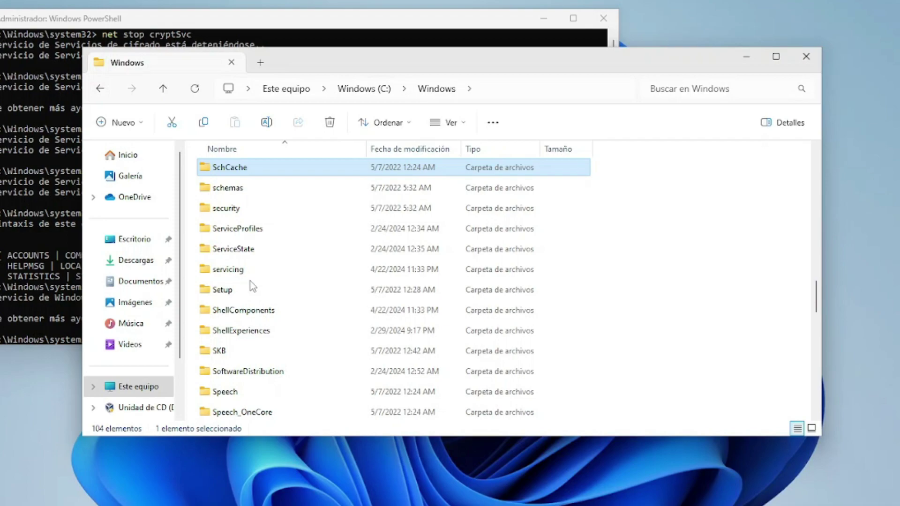
double_click(261, 372)
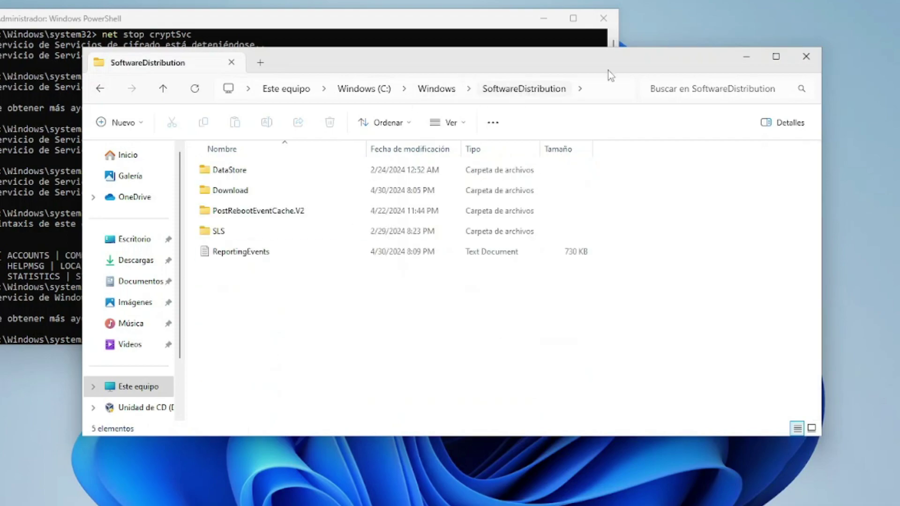
- Copy the SoftwareDistribution folder path and paste it into the PowerShell ren command in place of C:
click(600, 88)
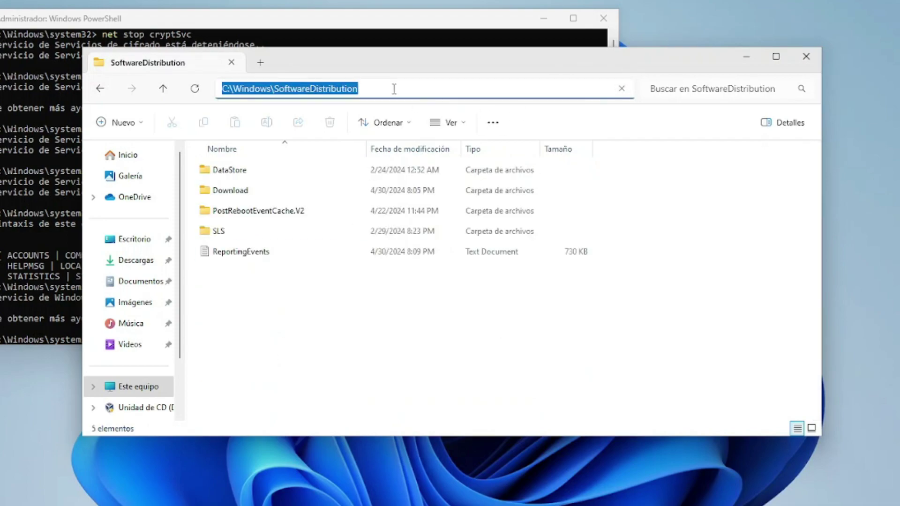
drag(394, 89, 213, 100)
key(super+c)
click(61, 297)
click(183, 339)
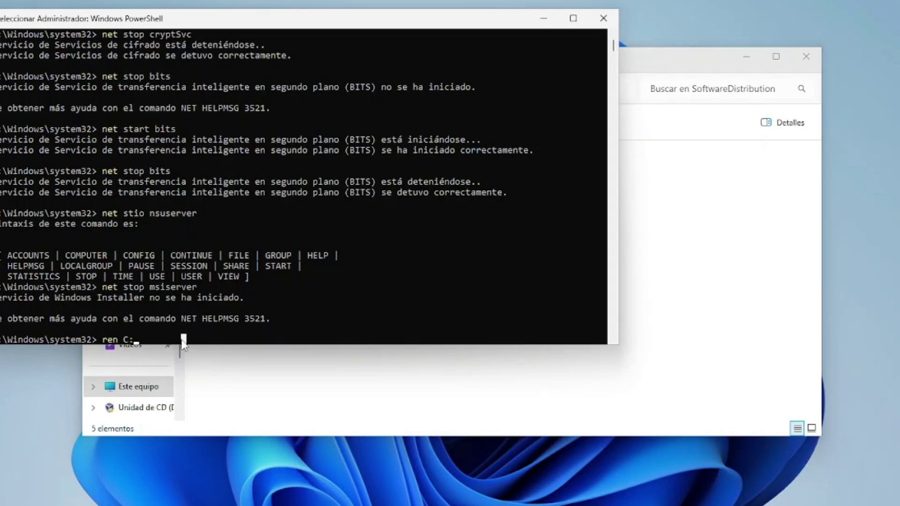
key(BackSpace)
key(BackSpace)
right_click(183, 340)
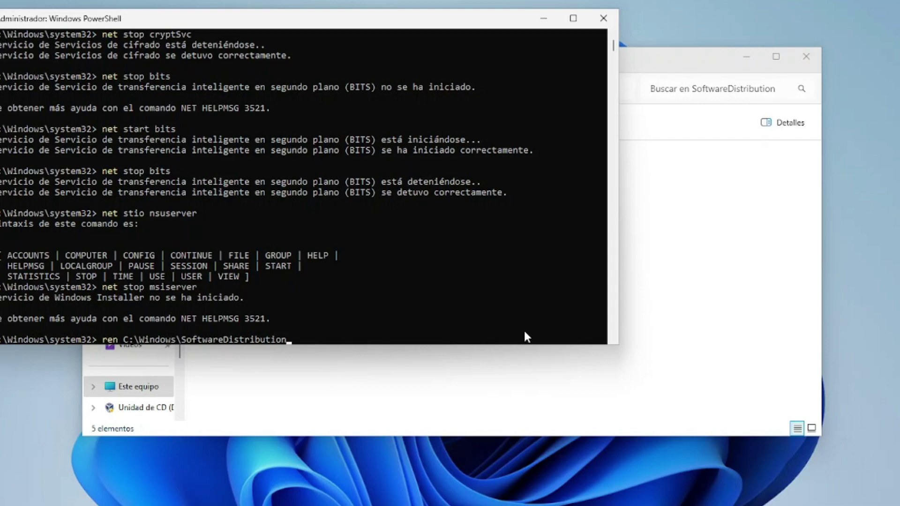
- Go back to the Windows folder in File Explorer and arrange it side by side with the PowerShell window
click(542, 374)
click(100, 89)
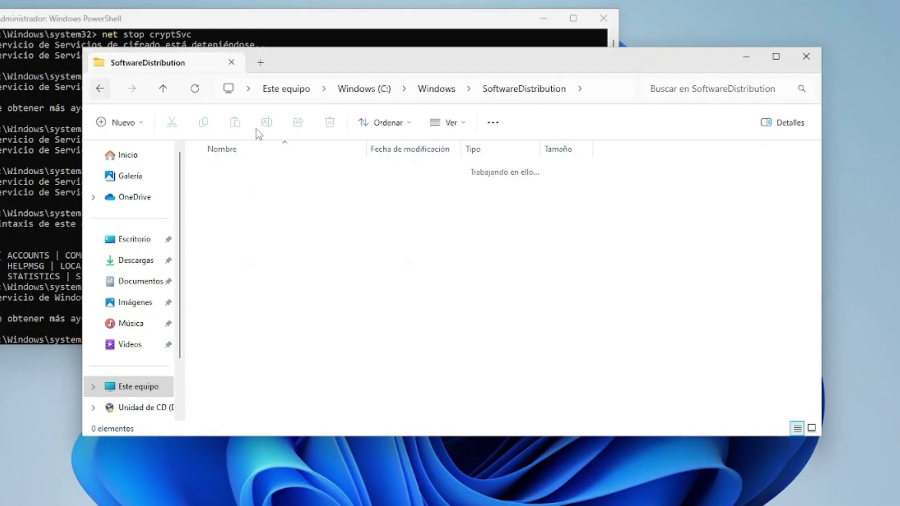
drag(300, 60, 891, 6)
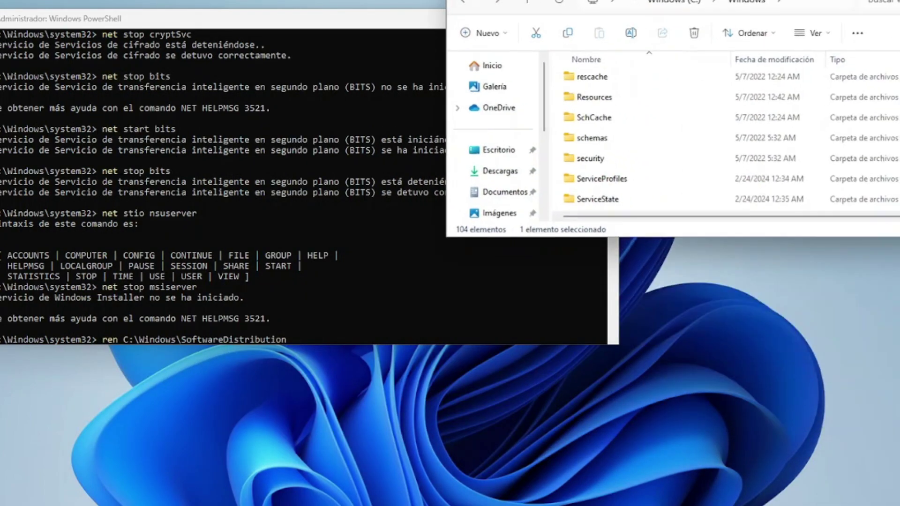
key(Escape)
drag(703, 10, 473, 97)
key(super+Right)
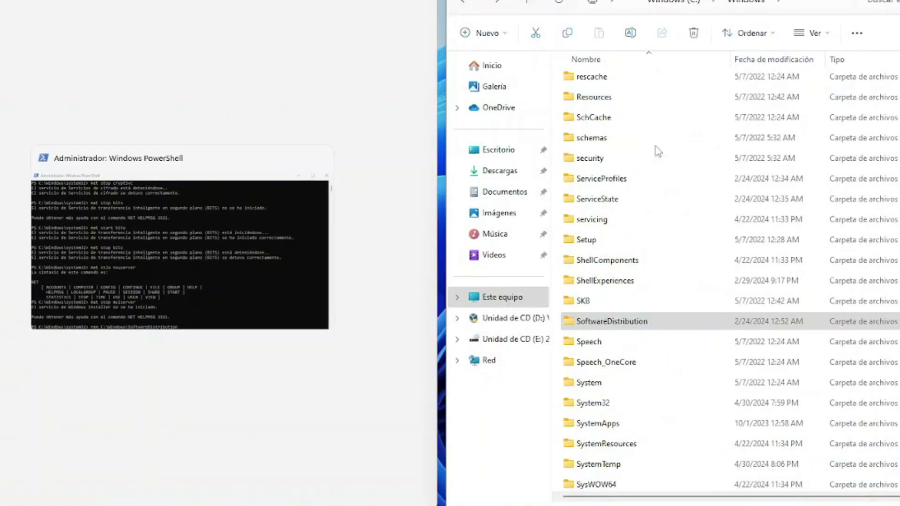
click(270, 248)
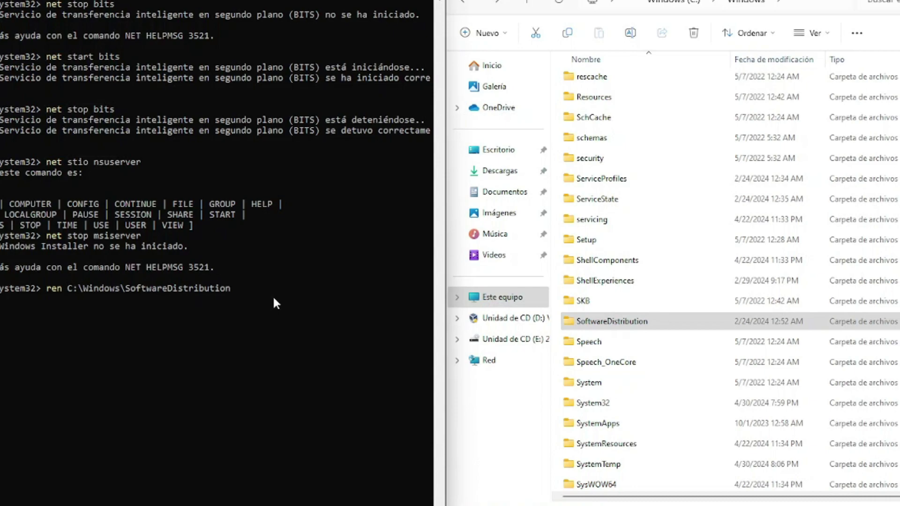
- Complete and run the ren command to rename C:\Windows\SoftwareDistribution as SoftwareDistribution.old
text(SoftwareDistribution.old)
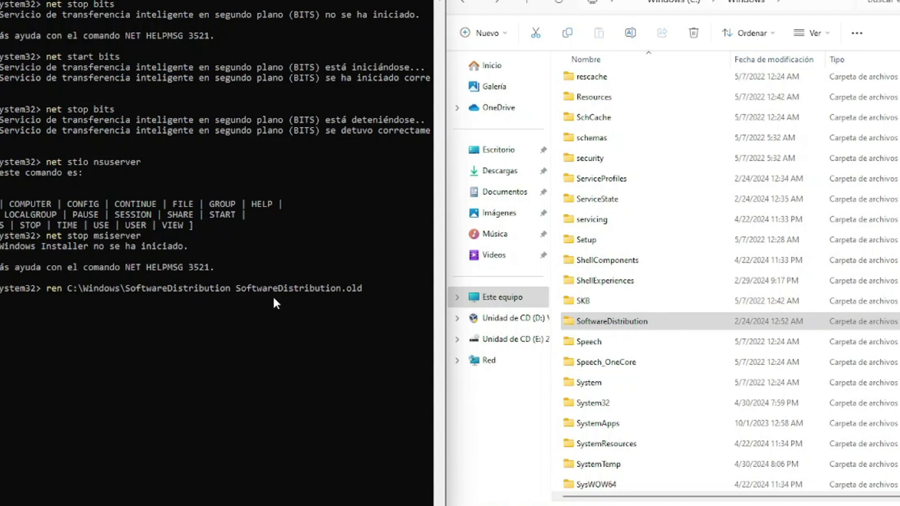
key(Return)
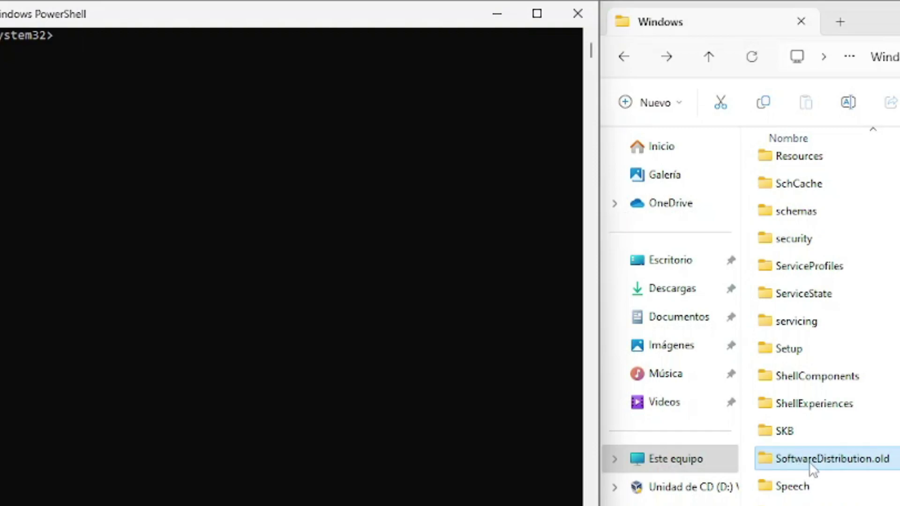
key(alt+Tab)
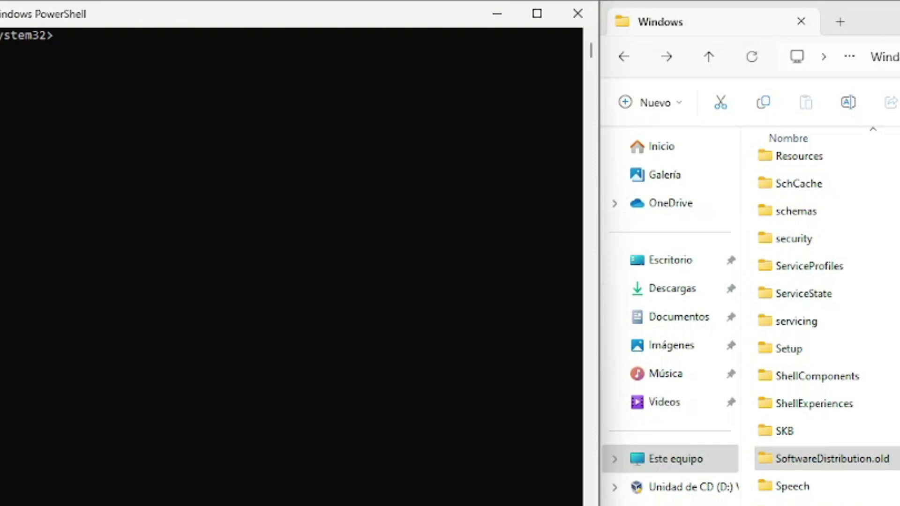
- Start the Windows Update service with the command net start wuauserv
key(super)
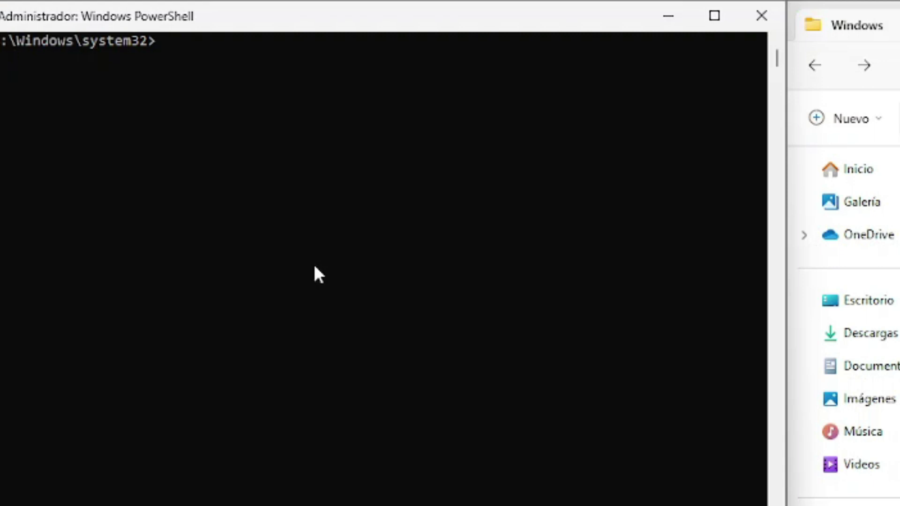
text(net start wu)
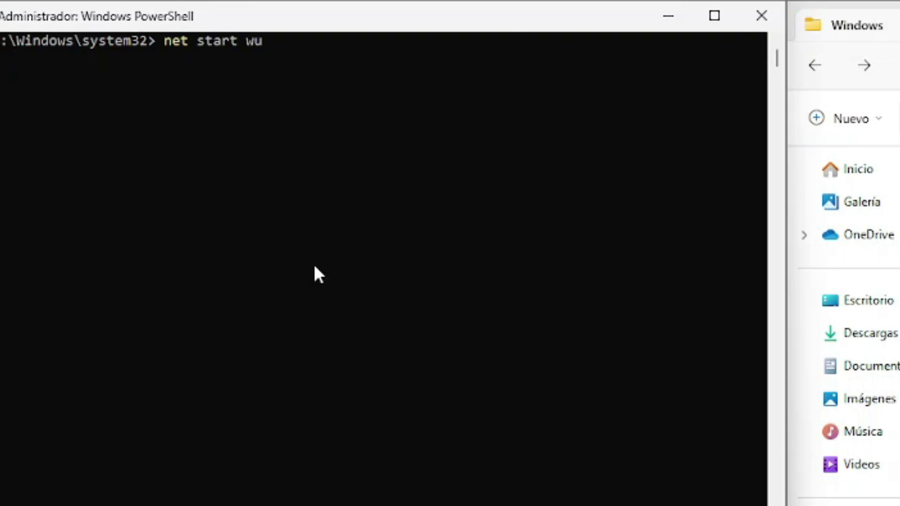
key(BackSpace)
text(uauserv)
key(Return)
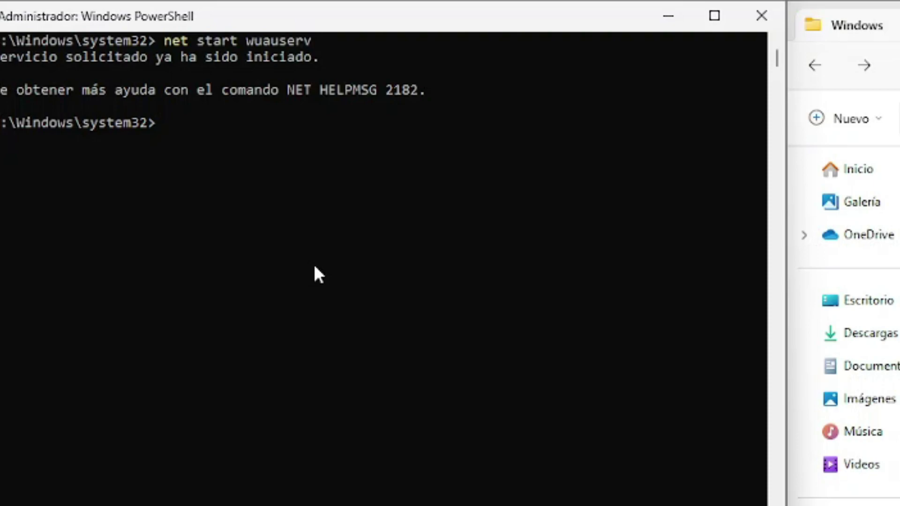
- Start the cryptographic service with the command net start cryptSvc
key(Up)
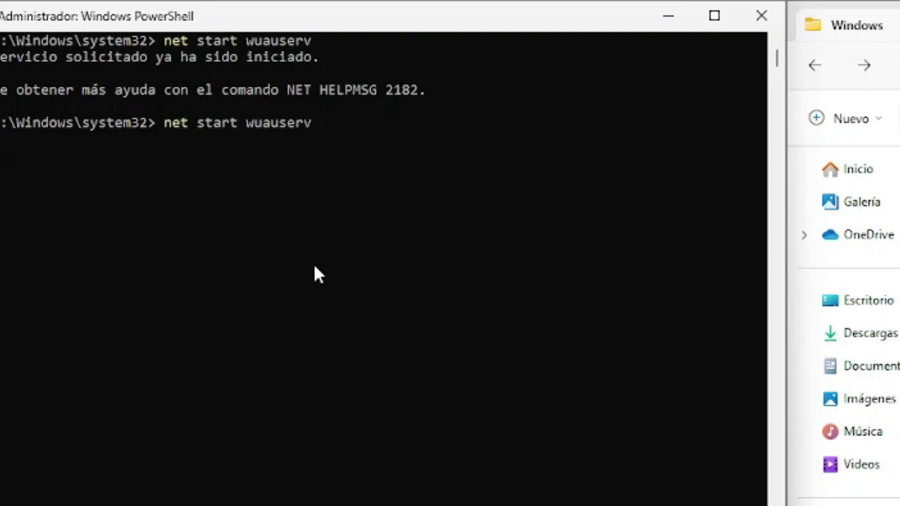
key(BackSpace)
key(BackSpace)
key(BackSpace)
key(BackSpace)
key(BackSpace)
key(BackSpace)
key(BackSpace)
key(BackSpace)
text(cryptSvc)
key(Return)
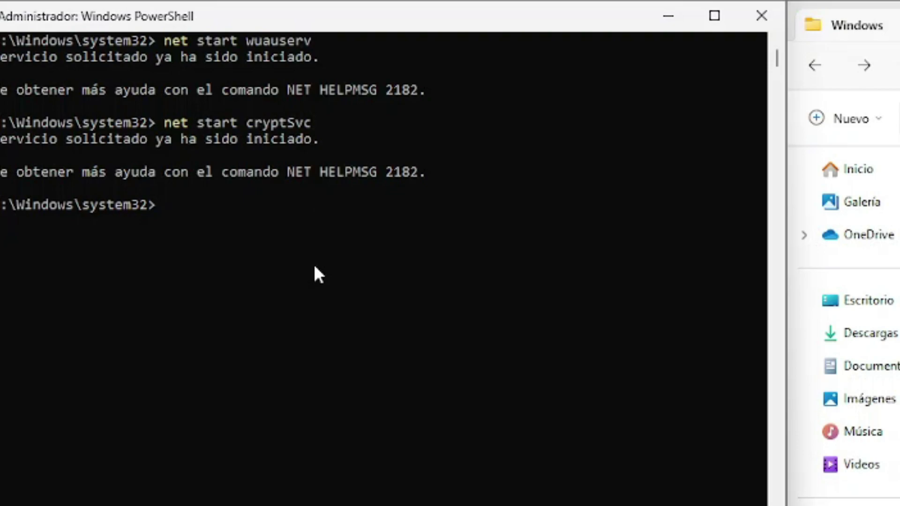
- Try to start the background transfer service with the command net start bit
key(Up)
key(BackSpace)
key(BackSpace)
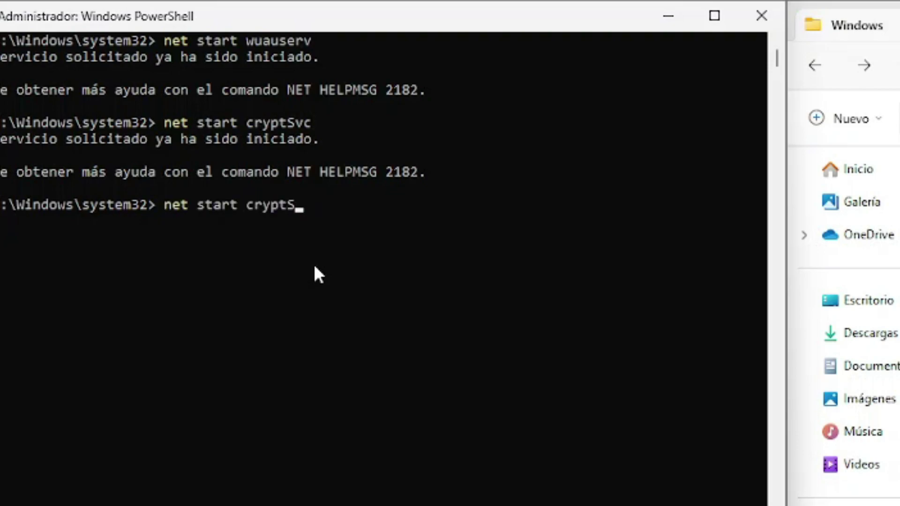
key(BackSpace)
key(BackSpace)
key(BackSpace)
key(BackSpace)
key(BackSpace)
key(BackSpace)
text(b)
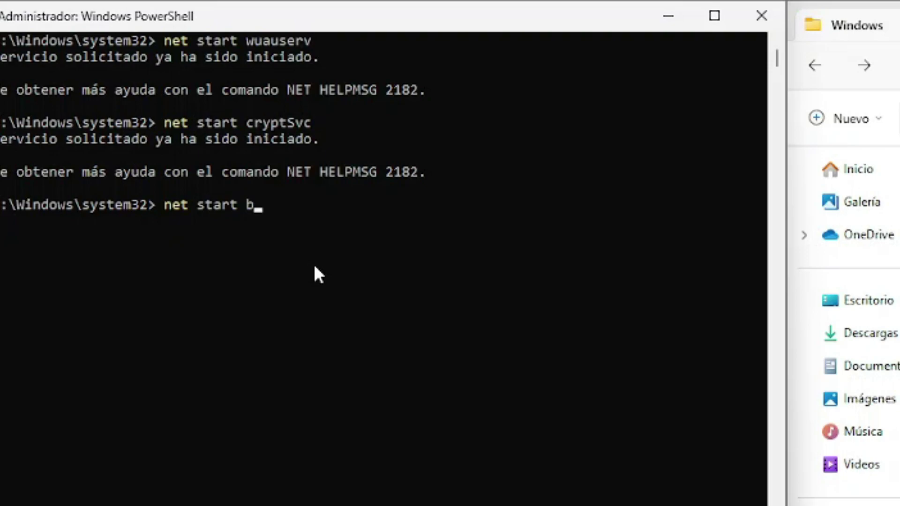
text(its)
key(BackSpace)
key(Return)
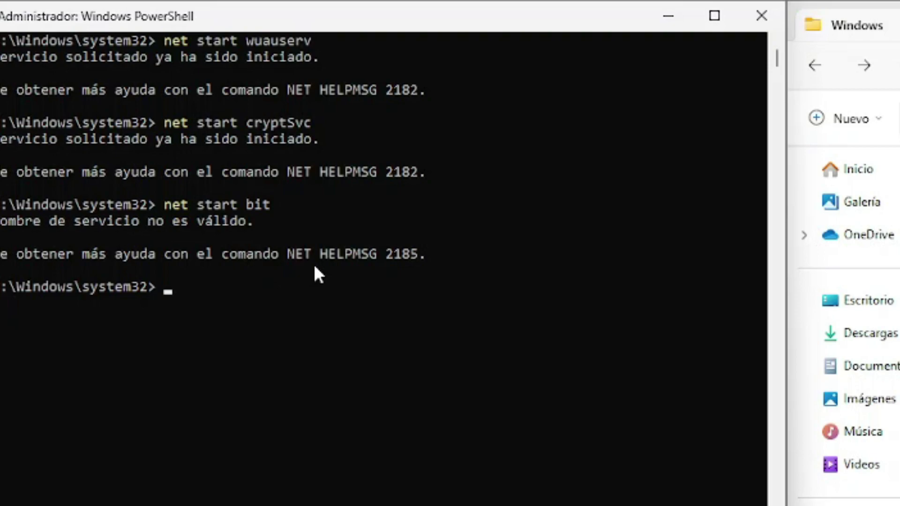
- Correct the service name and start the Background Intelligent Transfer Service with the command net start bits
key(Up)
text(s)
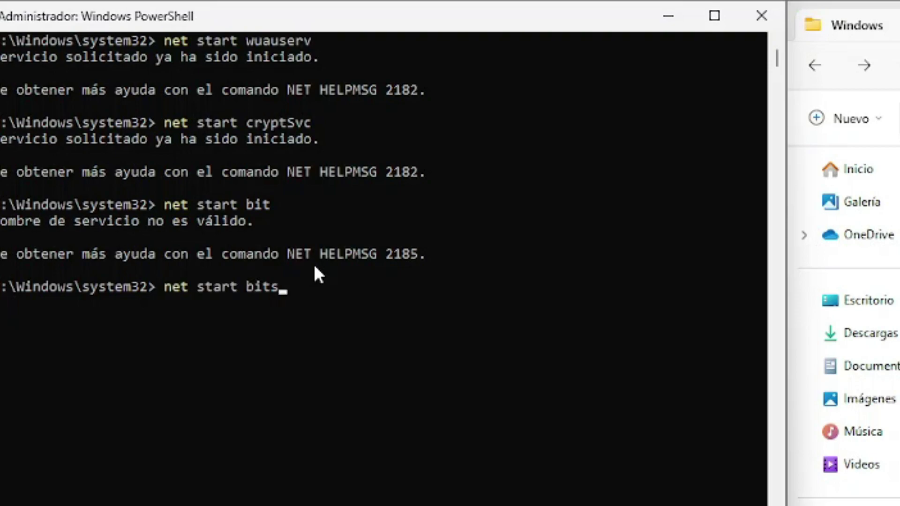
key(Return)
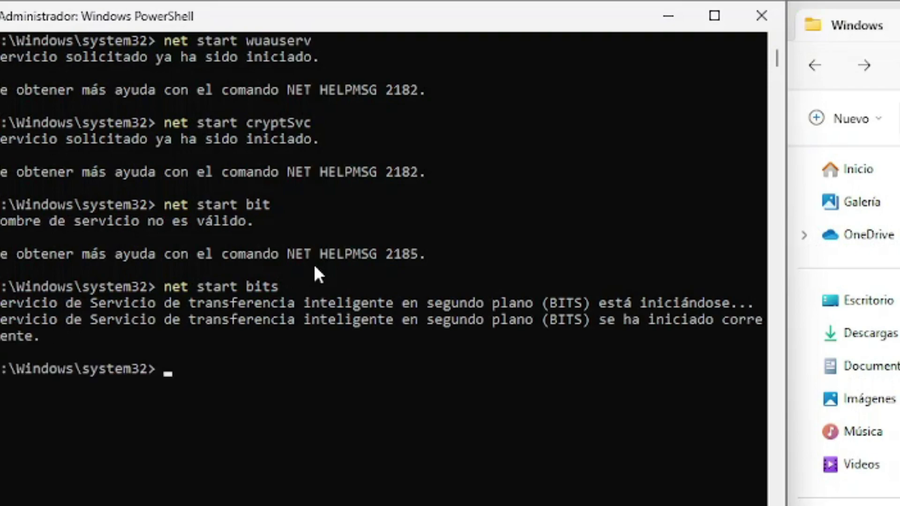
- Start the Windows Installer service with the command net start msiserver
key(Up)
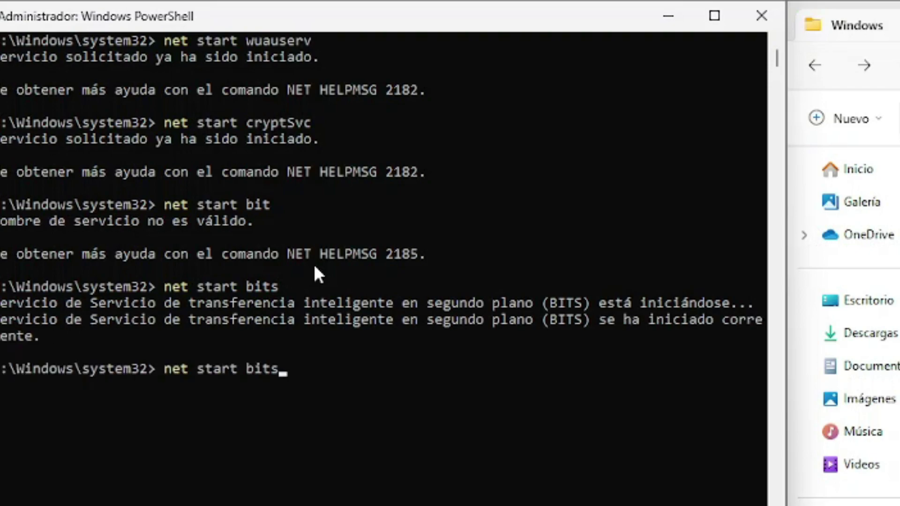
key(BackSpace)
key(BackSpace)
key(BackSpace)
key(BackSpace)
text(msiserver)
key(Return)
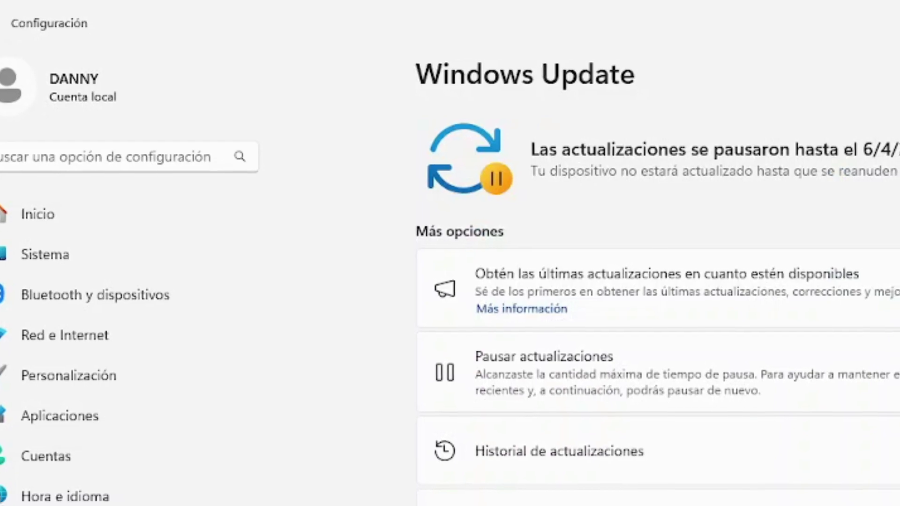
- Resume the paused updates in Windows Update and set a new pause of 1 week
click(758, 139)
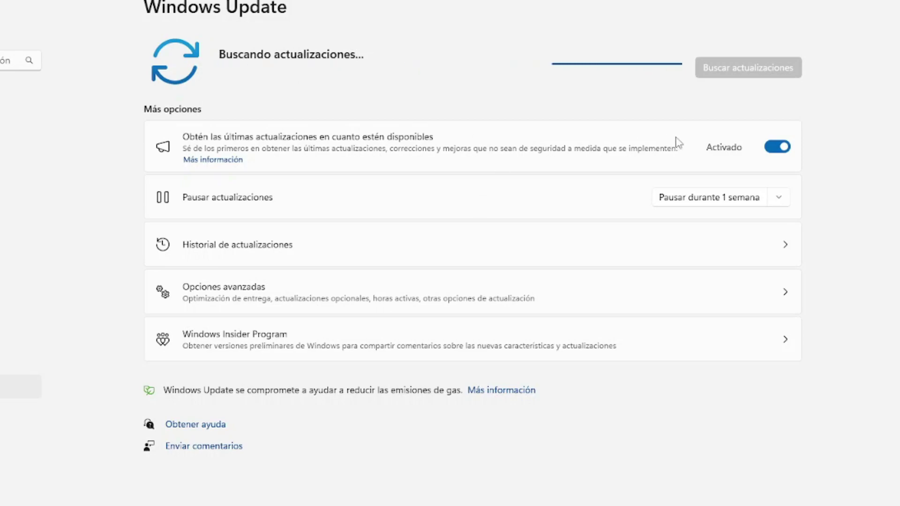
click(741, 197)
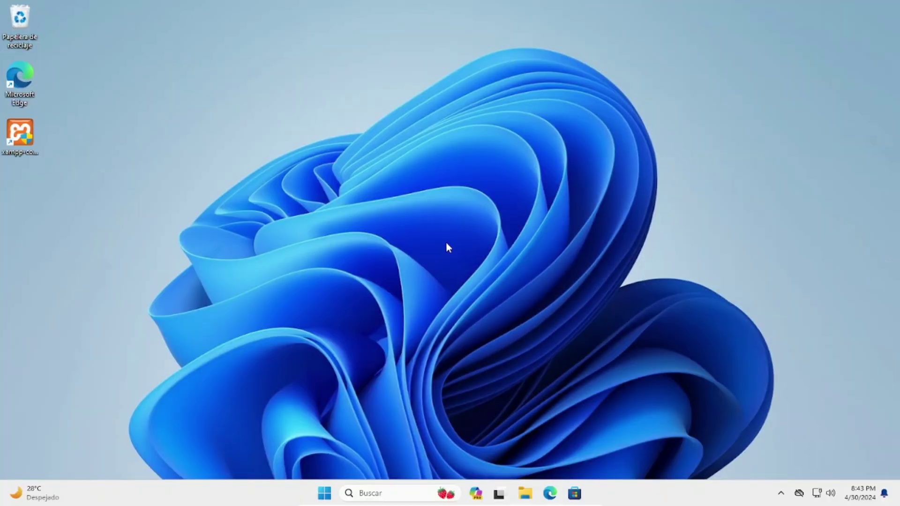
- Open Terminal as administrator, approving the elevation, and run the system file check with sfc /scannow
right_click(326, 491)
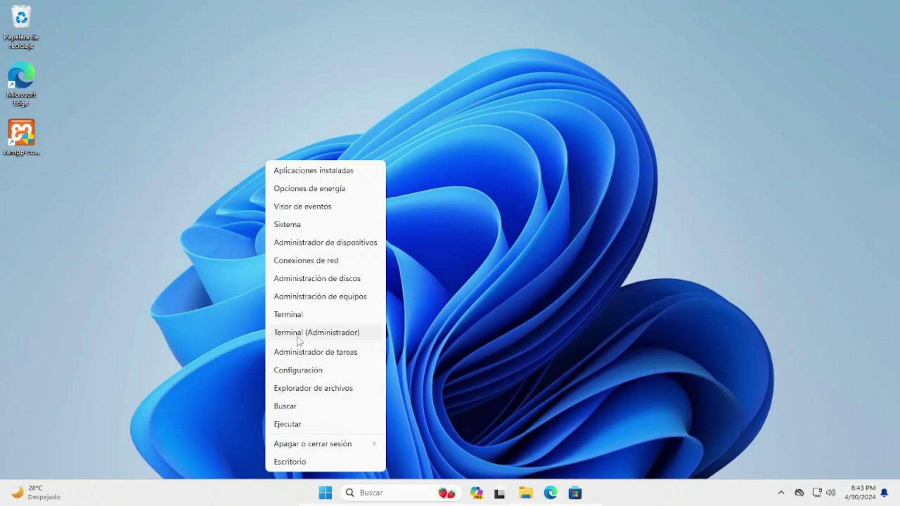
click(327, 334)
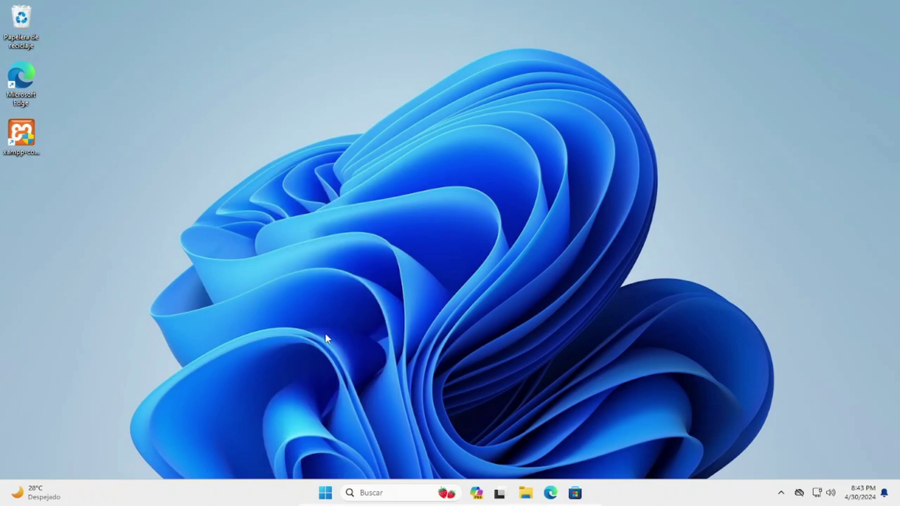
click(377, 342)
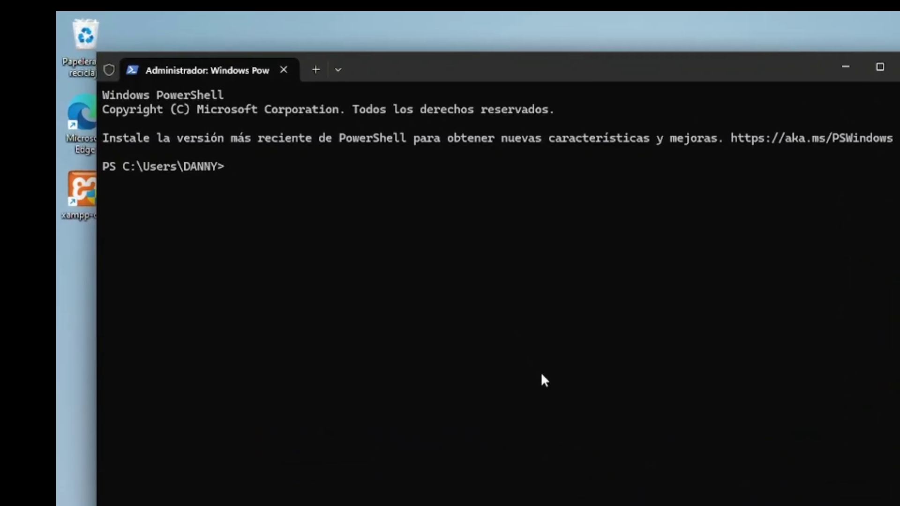
text(sfc /scannow)
key(Return)
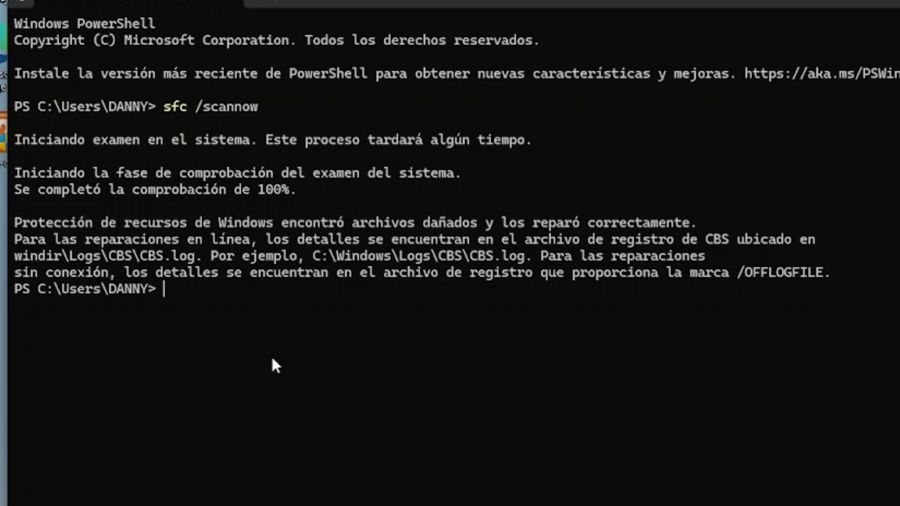
- Try to check the Windows image by running DIMS /Online /Cleanup-Image /CheckHealth
text(DIMS /Online /Cleanup-Image /CheckHealth)
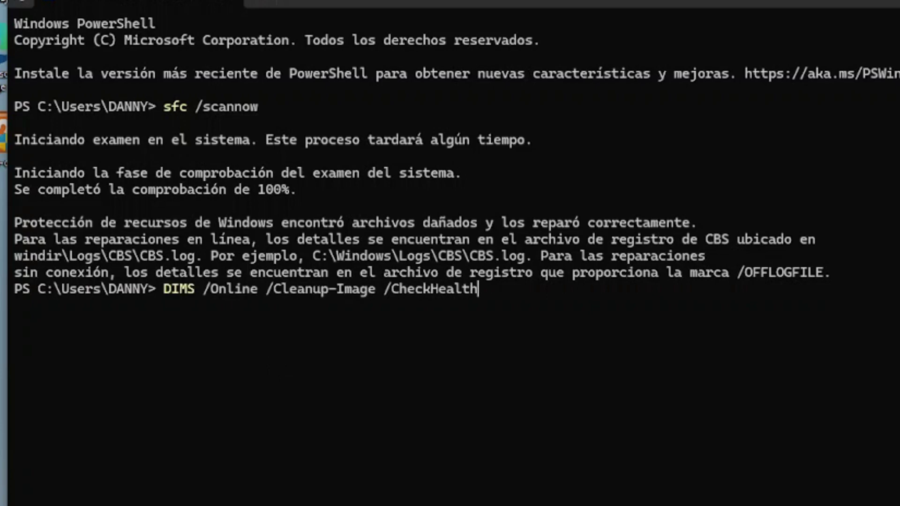
key(Return)
- Correct the command name to DISM and run DISM /Online /Cleanup-Image /CheckHealth
key(Up)
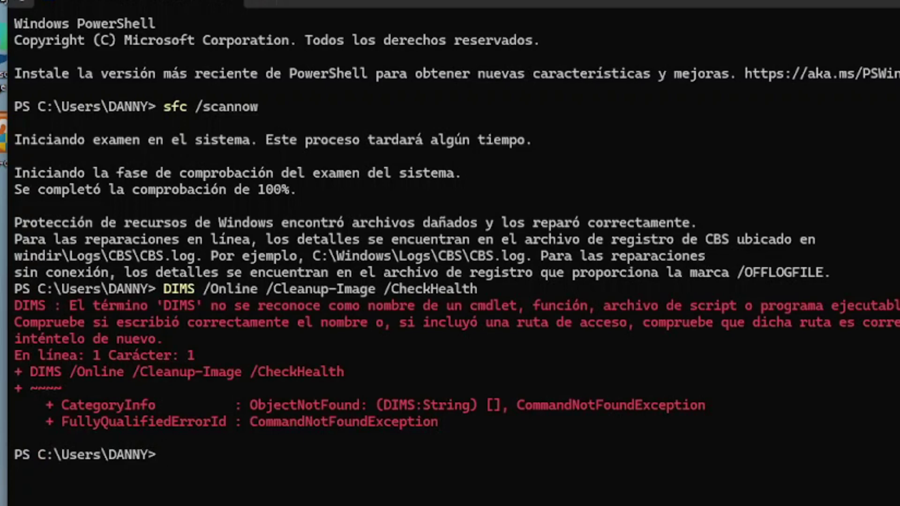
click(187, 453)
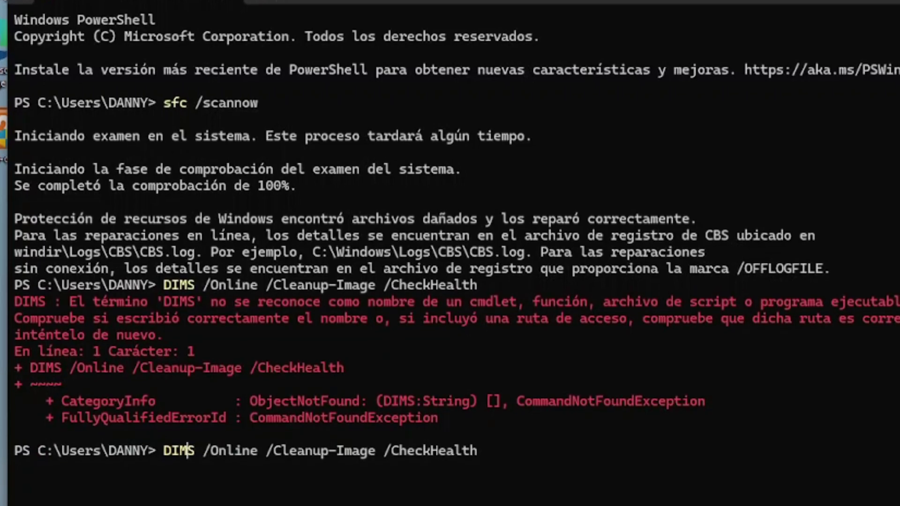
key(Right)
key(BackSpace)
key(BackSpace)
text(s)
key(BackSpace)
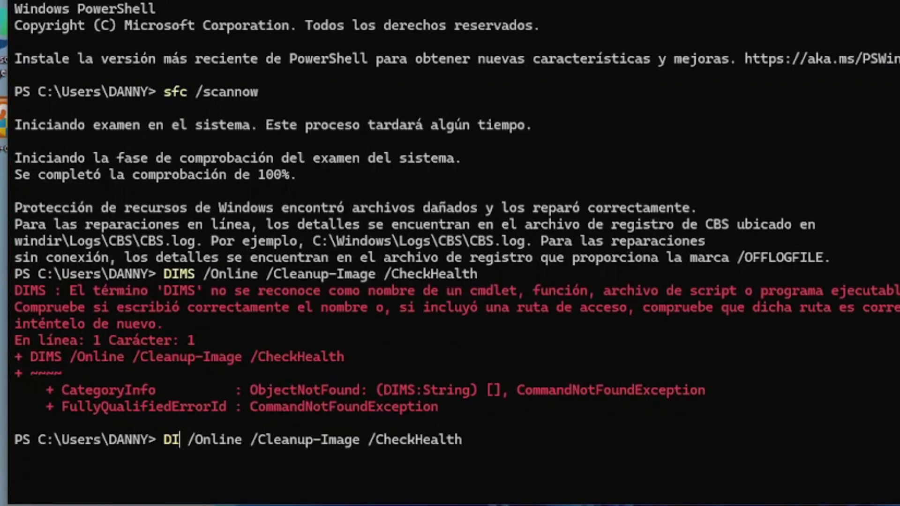
text(SM)
key(Return)
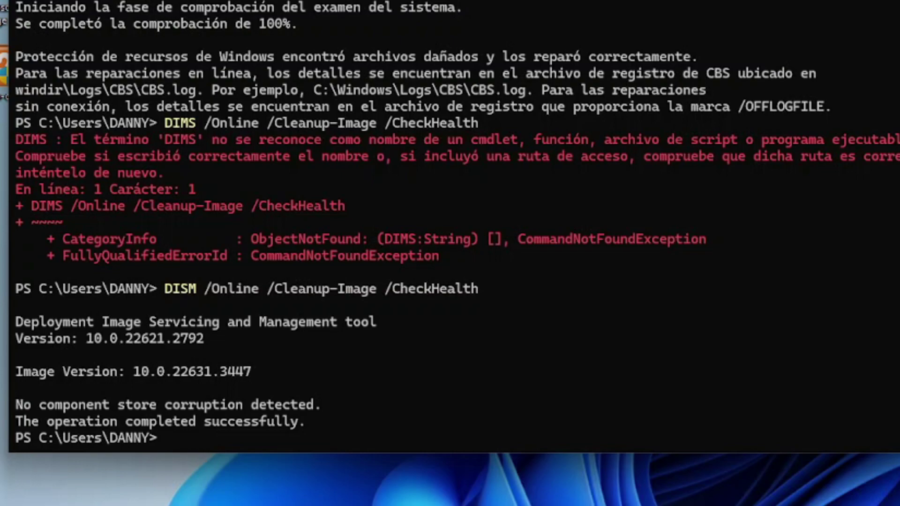
- Scan the Windows image for corruption by running DISM /Online /Cleanup-Image with the /ScanHealth option
key(Up)
key(Left)
key(Left)
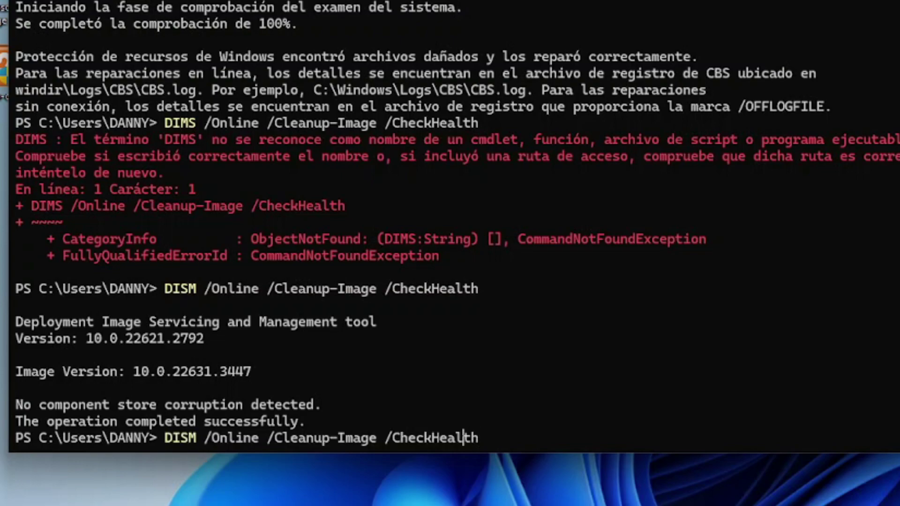
key(Right)
key(Right)
key(BackSpace)
key(BackSpace)
key(BackSpace)
key(BackSpace)
key(BackSpace)
key(BackSpace)
key(BackSpace)
key(BackSpace)
key(BackSpace)
key(BackSpace)
key(BackSpace)
text(ScanHealth)
key(Return)
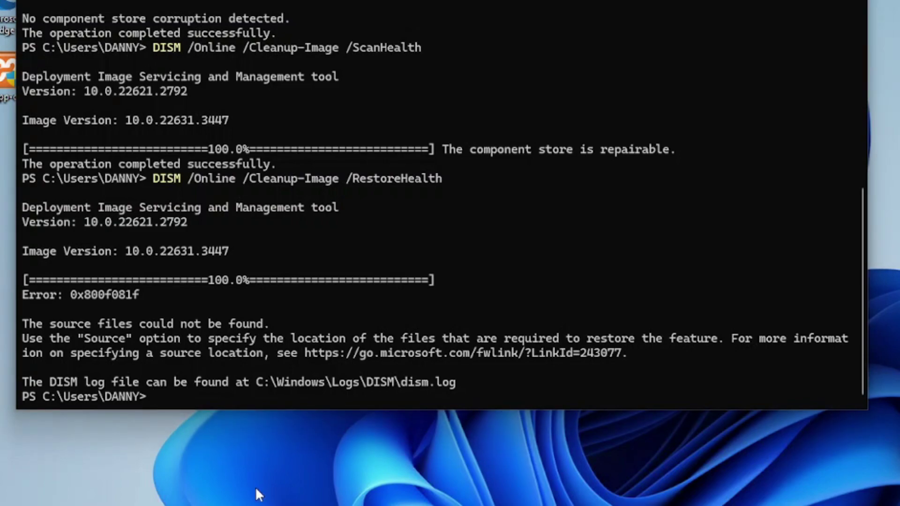
- Switch to the Settings app and open the Windows Update page
key(super+i)
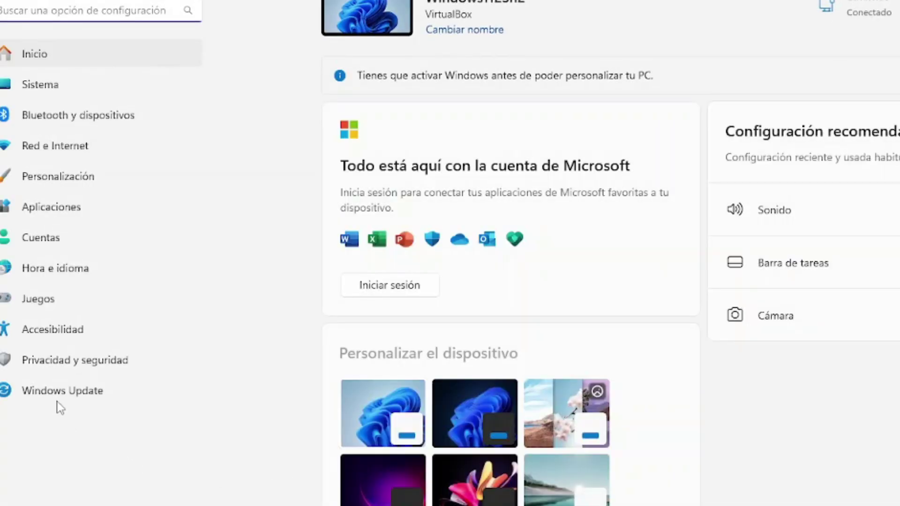
click(124, 400)
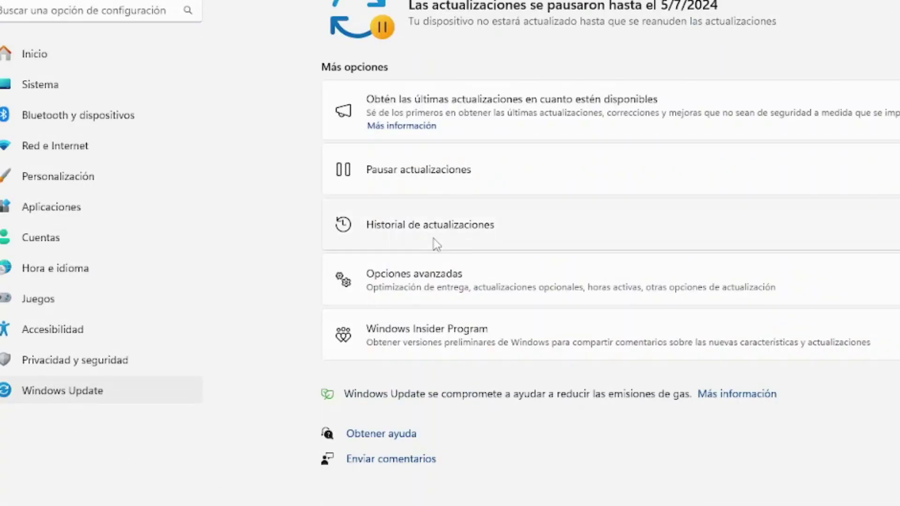